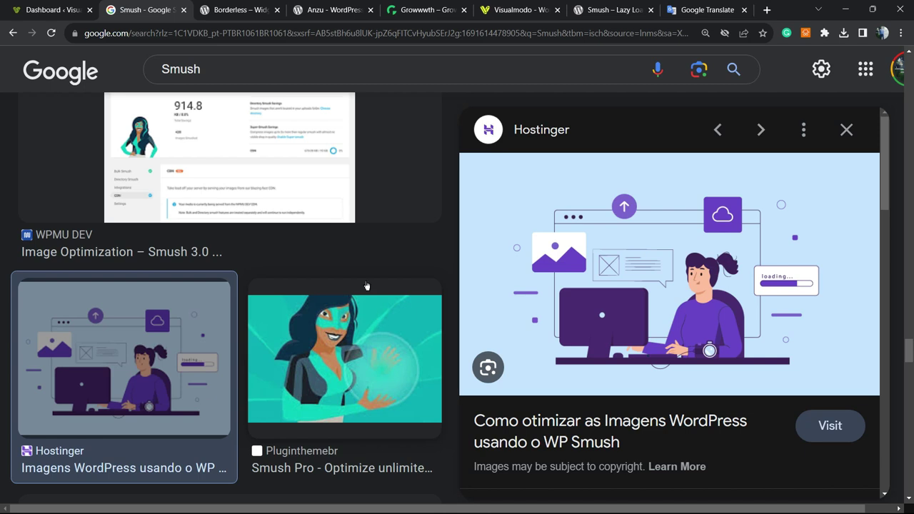
Switch from the Google Images Smush results to the WordPress Dashboard tab.
key(ctrl+1)
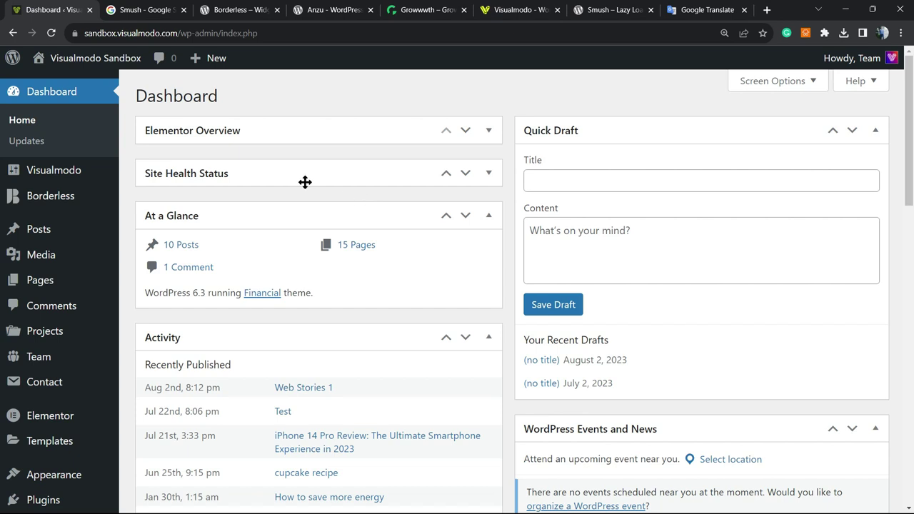
Preview the live Visualmodo Sandbox front page in a new tab, then return to the dashboard.
mouse_move(87, 58)
click(74, 77)
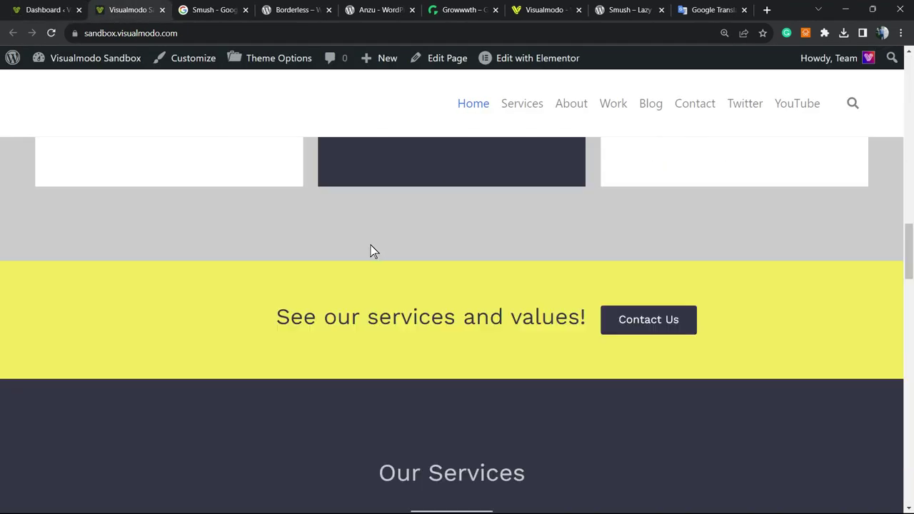
scroll(371, 245, down, 5)
scroll(367, 245, down, 5)
scroll(386, 303, up, 5)
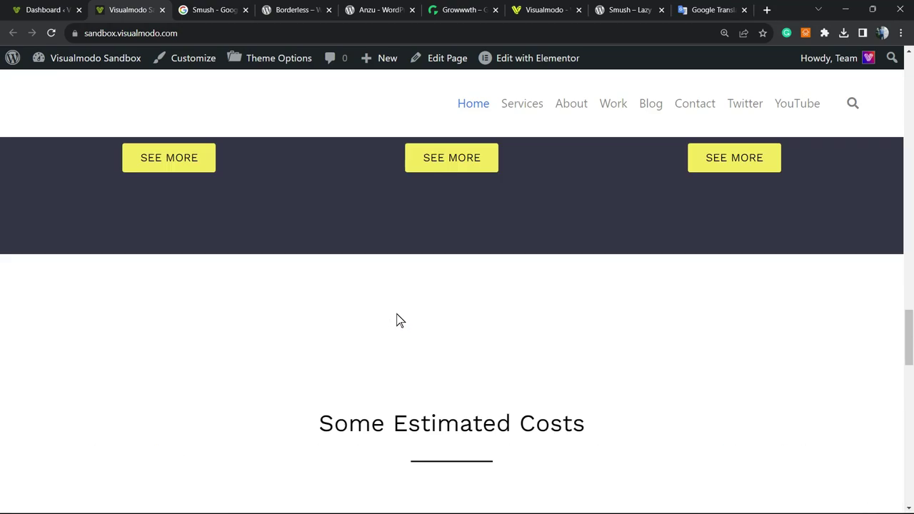
scroll(388, 306, up, 5)
scroll(391, 308, up, 10)
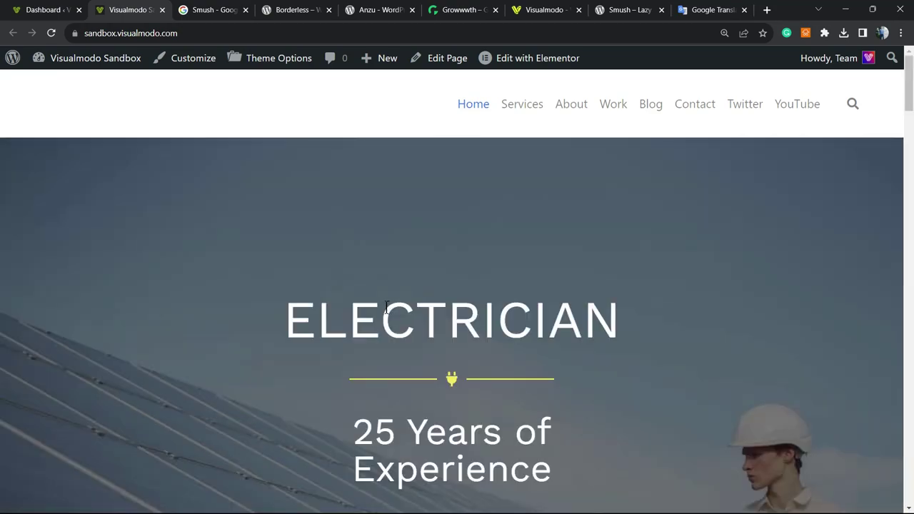
scroll(388, 306, down, 3)
scroll(384, 304, up, 3)
click(43, 9)
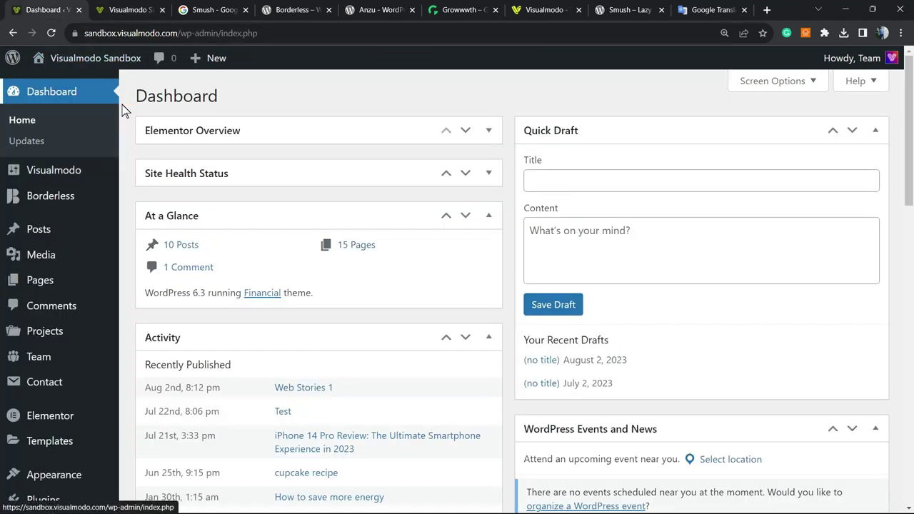
Search Add New Plugins for 'Smush' and install Smush – Lazy Load Images, Optimize & Compress Images.
scroll(74, 196, down, 2)
scroll(73, 196, down, 2)
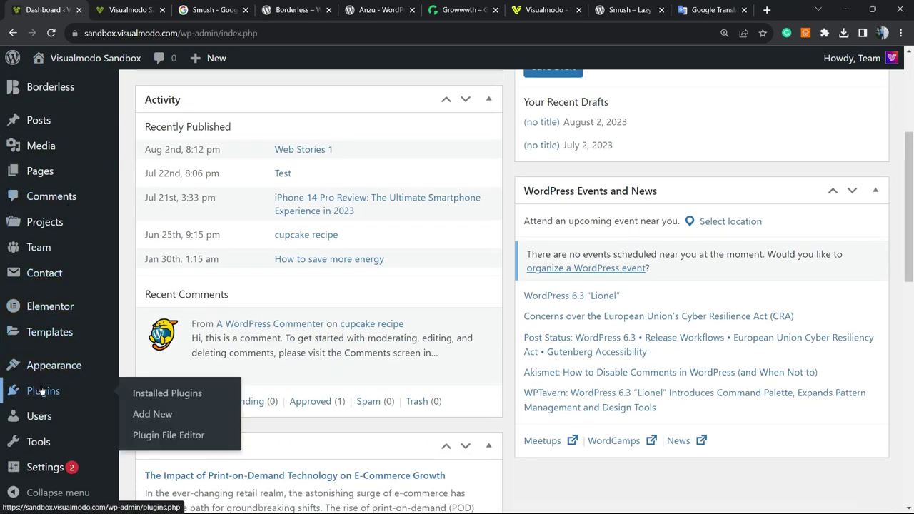
click(152, 414)
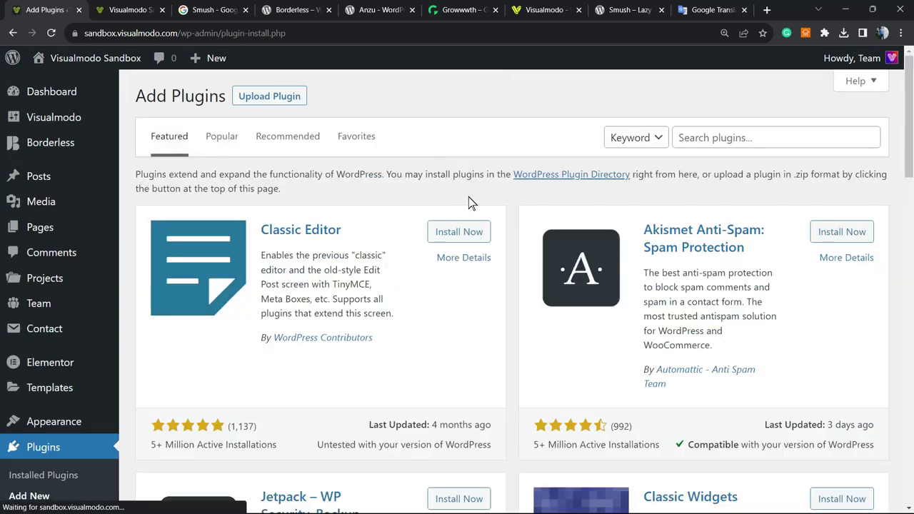
click(641, 142)
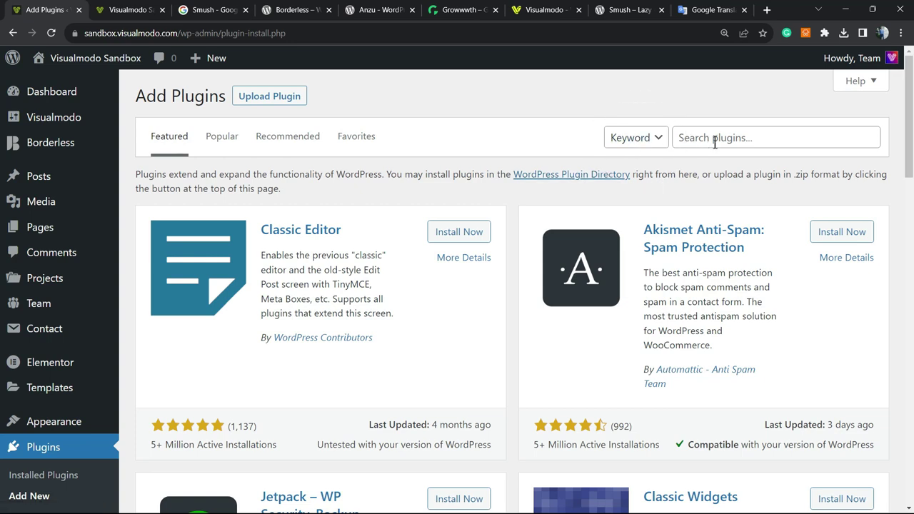
click(751, 136)
text(Smush)
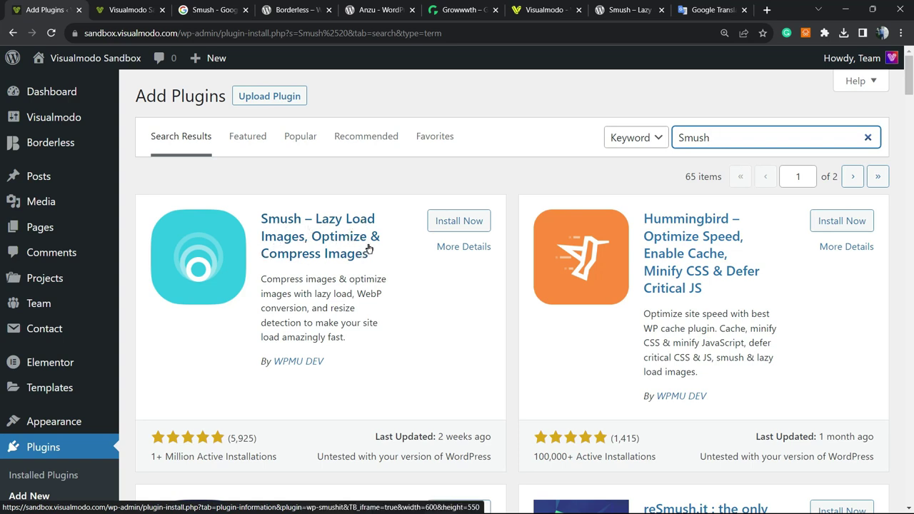
click(457, 222)
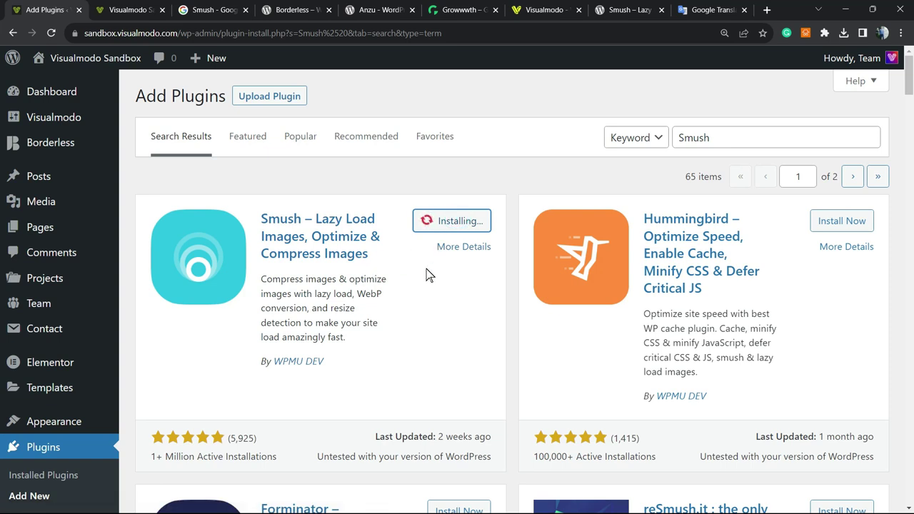
Activate Smush and scroll the Installed Plugins list down to its entry.
click(464, 223)
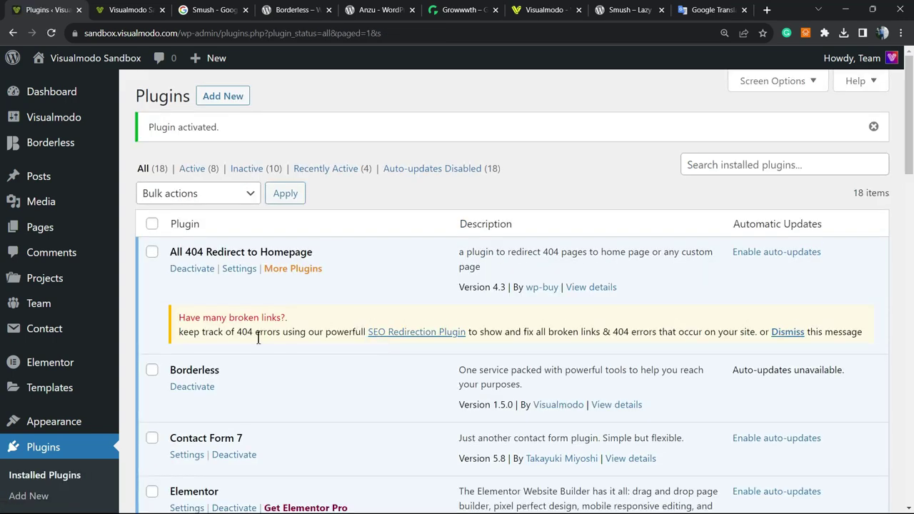
scroll(269, 314, down, 1)
scroll(279, 311, down, 4)
scroll(289, 303, down, 2)
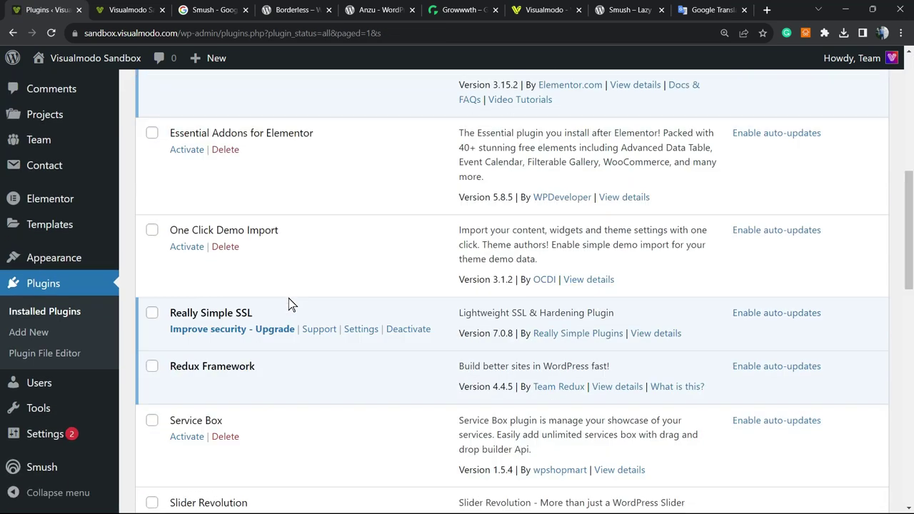
scroll(288, 303, down, 2)
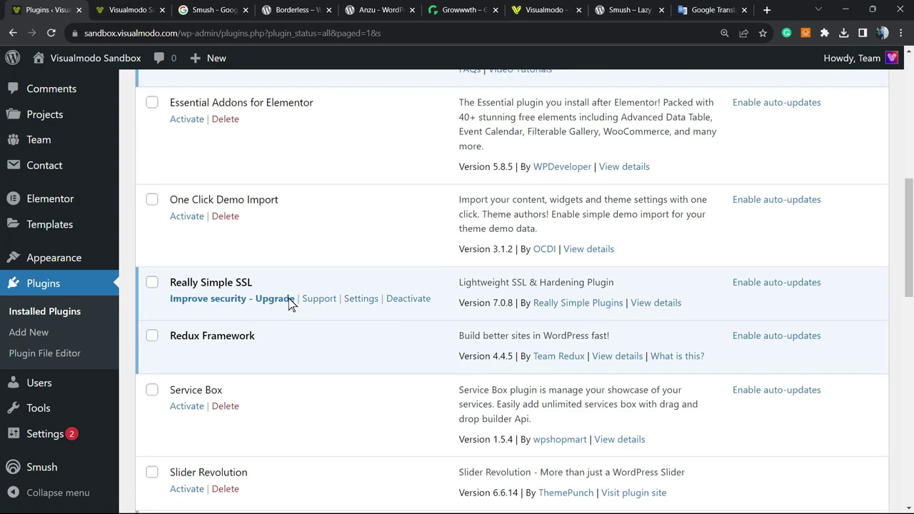
scroll(290, 303, down, 2)
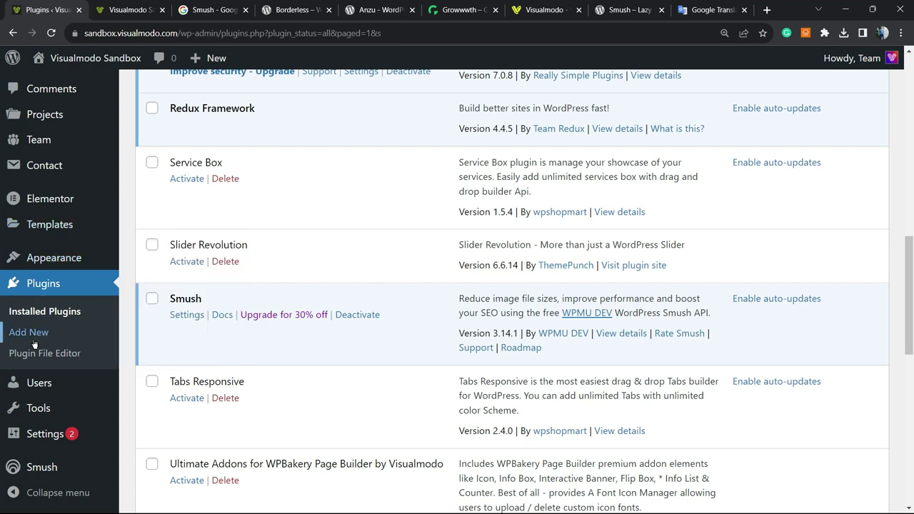
mouse_move(41, 467)
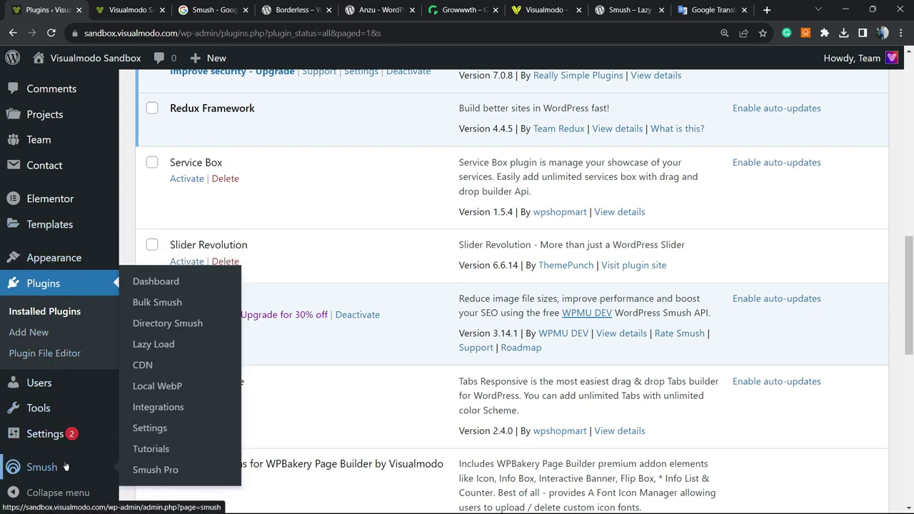
Run the Smush setup wizard, keeping automatic compression, Super Smush, metadata stripping and lazy load on.
click(70, 467)
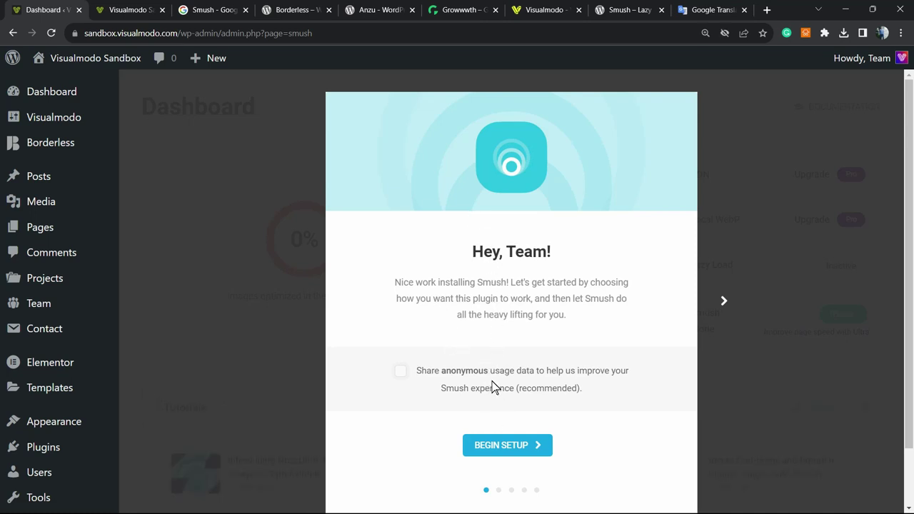
click(512, 445)
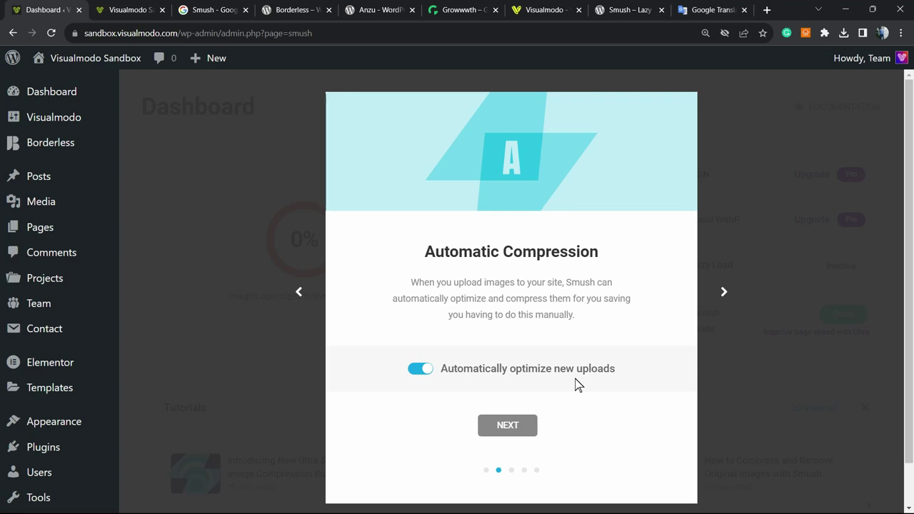
click(505, 423)
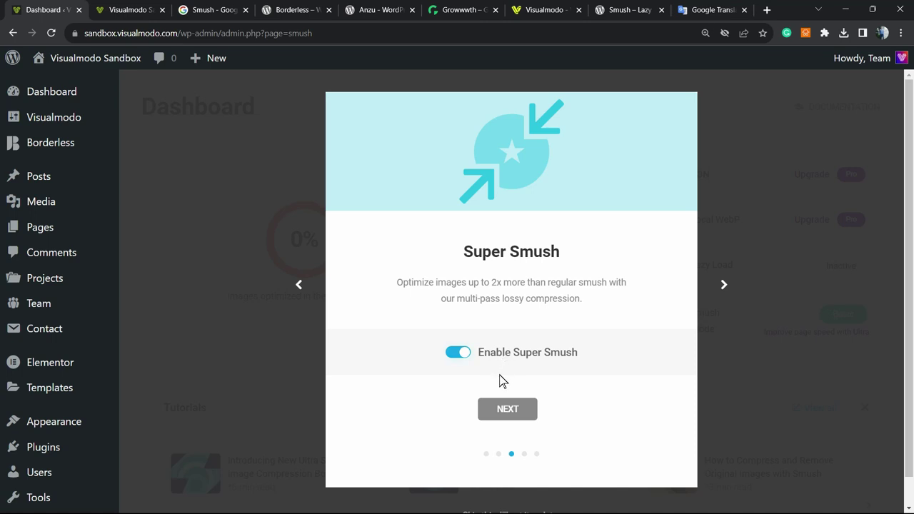
click(491, 415)
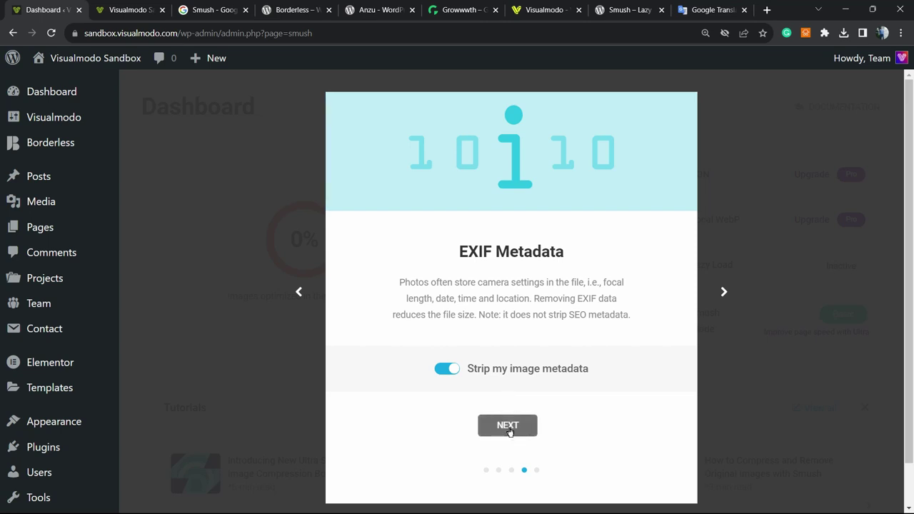
click(508, 427)
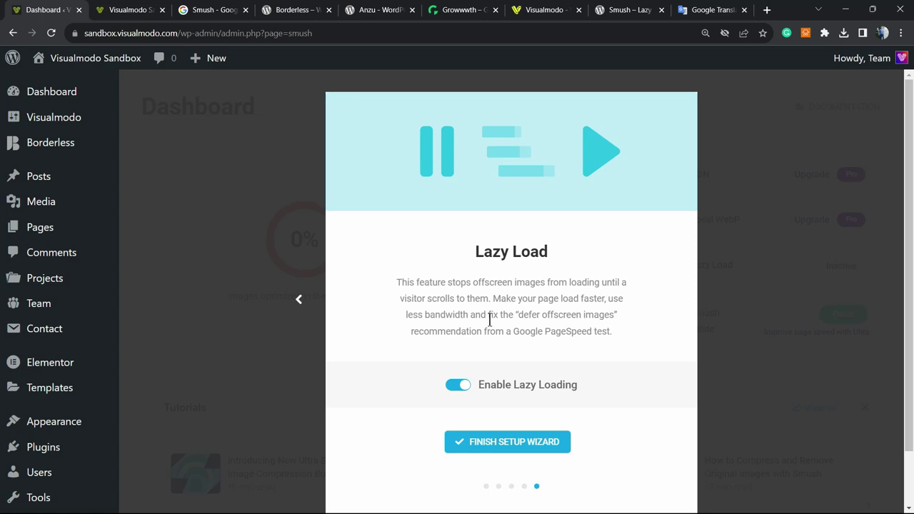
click(487, 444)
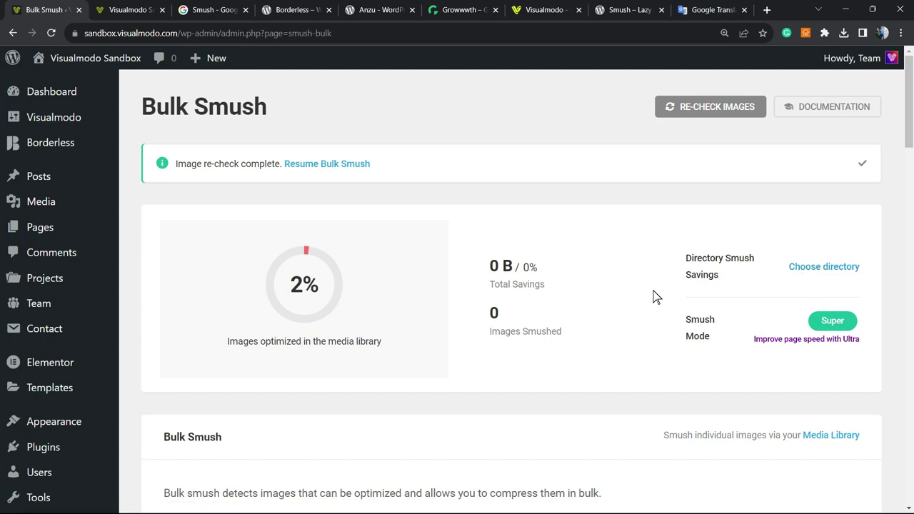
key(ctrl+plus)
scroll(465, 284, down, 5)
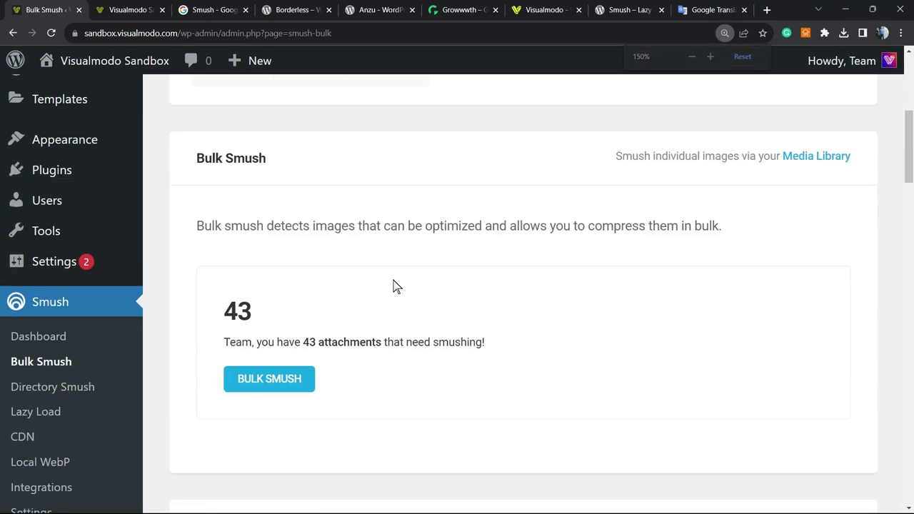
double_click(325, 343)
triple_click(325, 342)
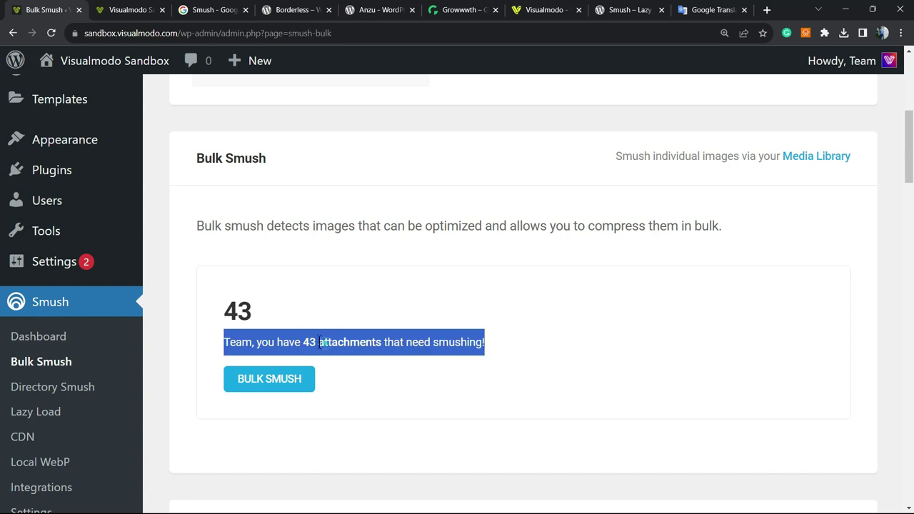
click(313, 342)
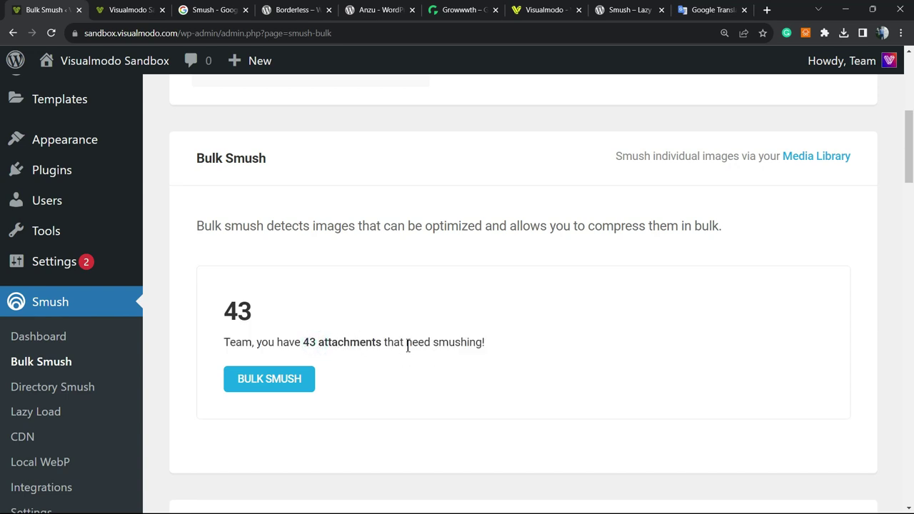
scroll(327, 347, down, 3)
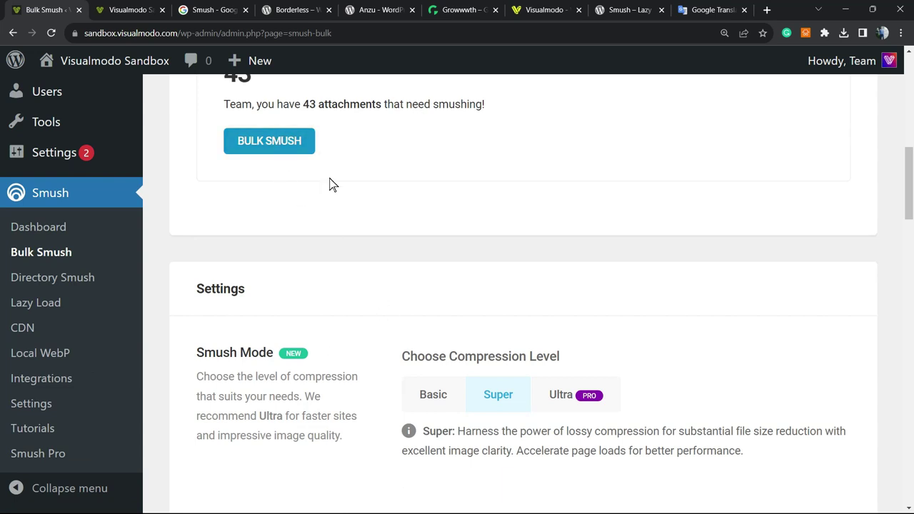
scroll(353, 207, down, 2)
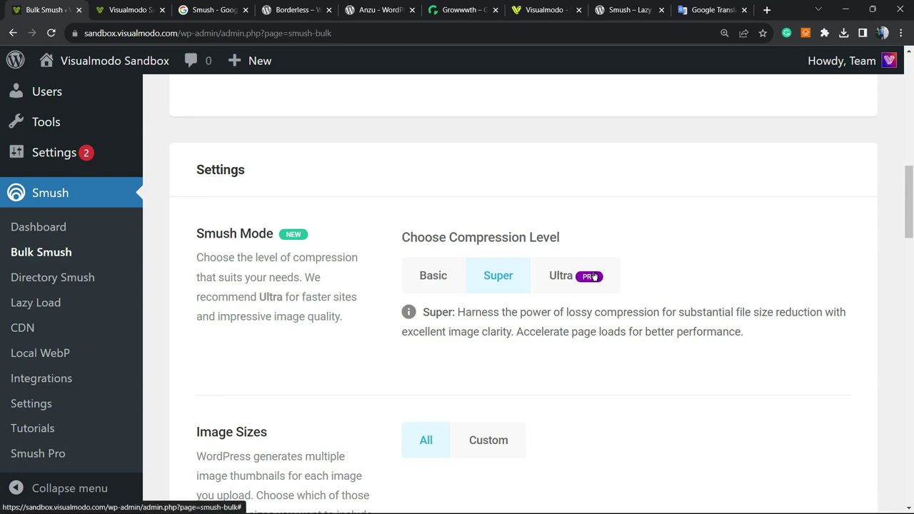
scroll(551, 267, down, 2)
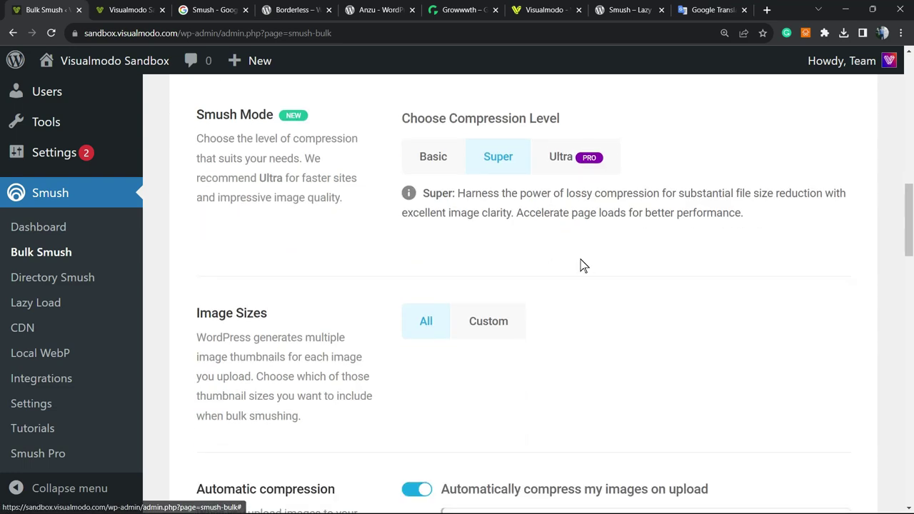
scroll(581, 265, down, 2)
scroll(586, 265, down, 2)
scroll(584, 259, down, 3)
scroll(584, 258, down, 3)
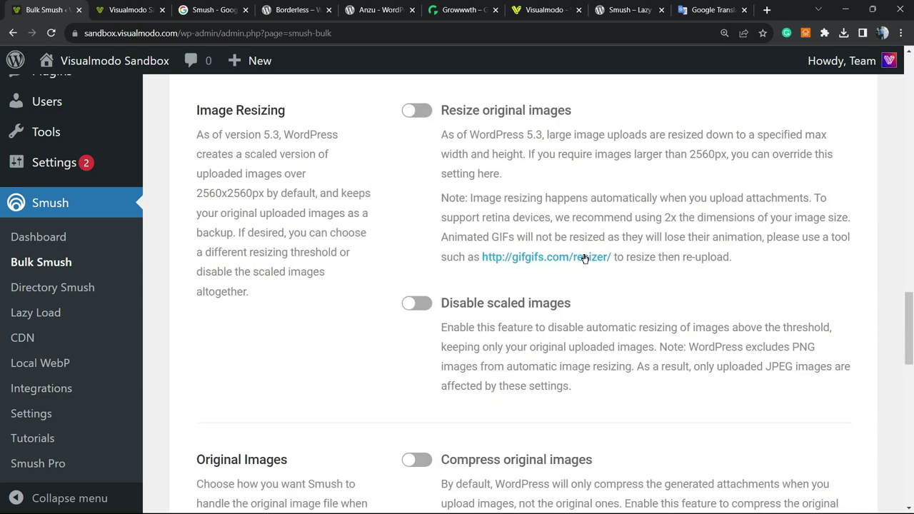
scroll(584, 258, up, 2)
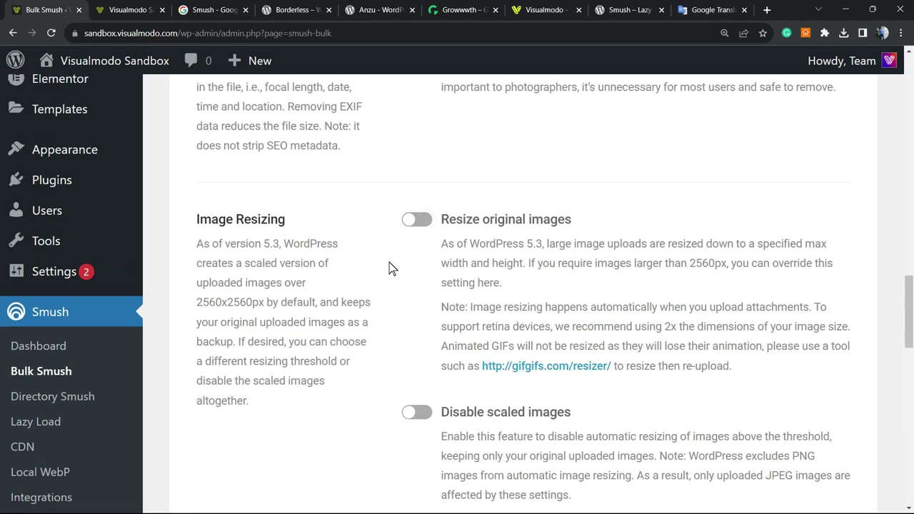
scroll(544, 243, down, 2)
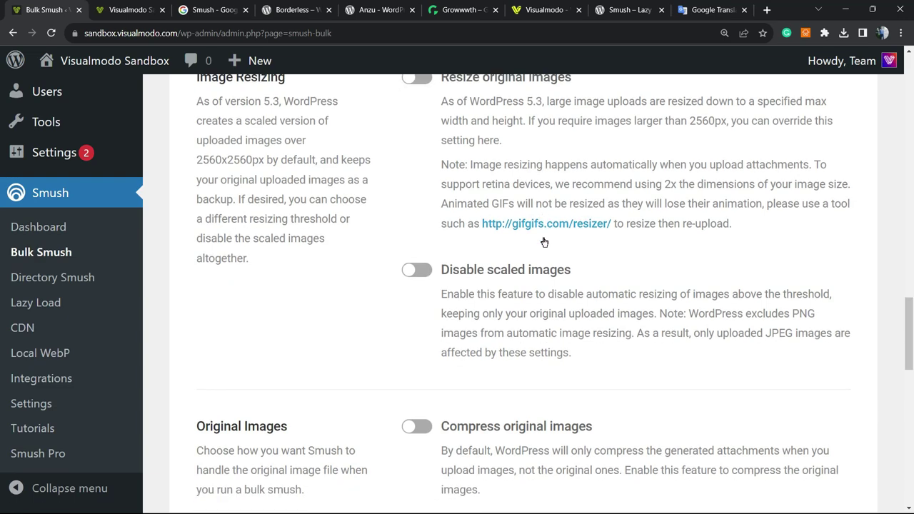
scroll(544, 243, down, 1)
scroll(544, 243, down, 2)
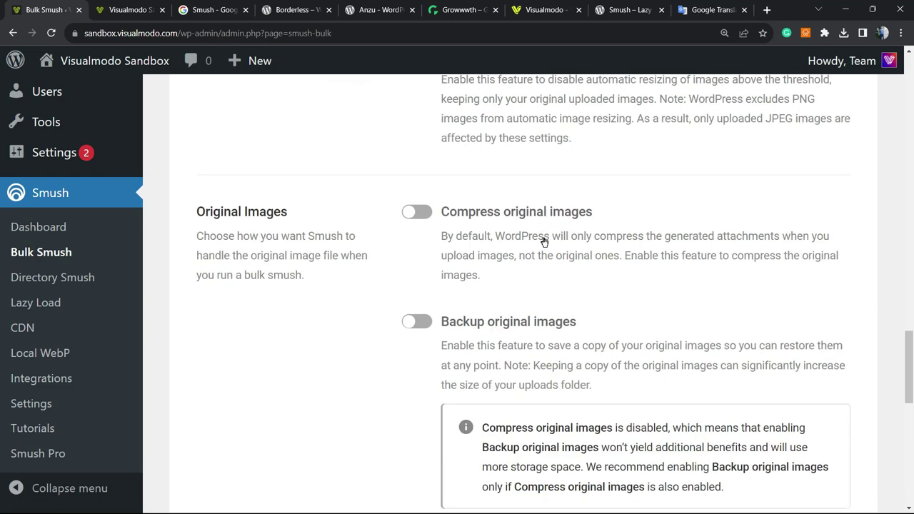
scroll(544, 242, down, 3)
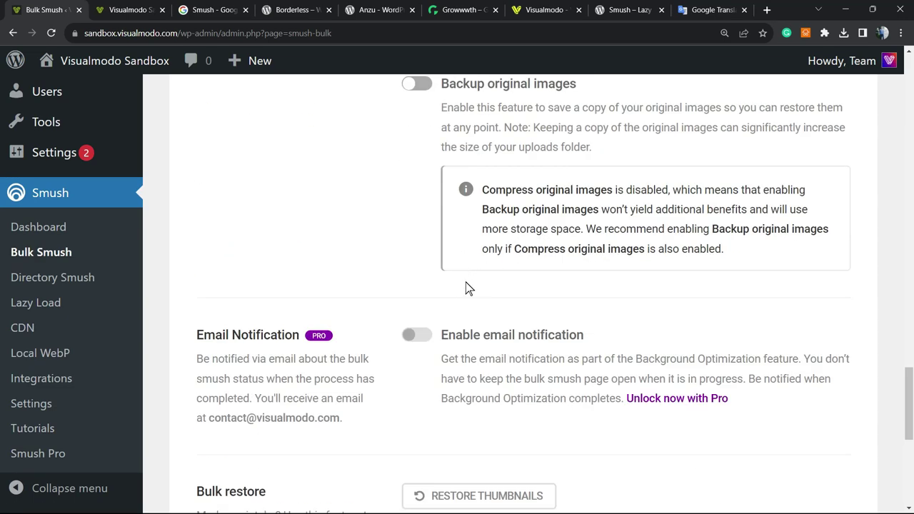
scroll(433, 342, down, 3)
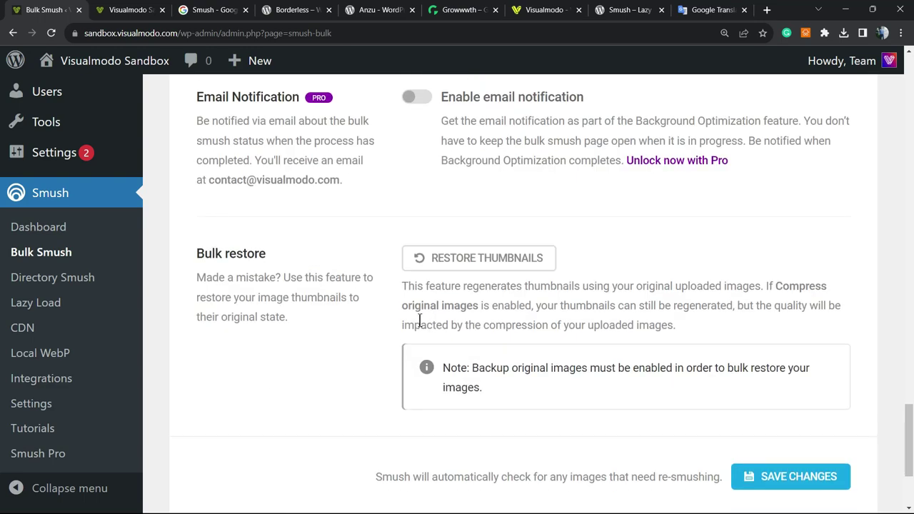
scroll(419, 319, down, 1)
scroll(420, 319, down, 1)
scroll(419, 319, up, 5)
scroll(419, 319, up, 8)
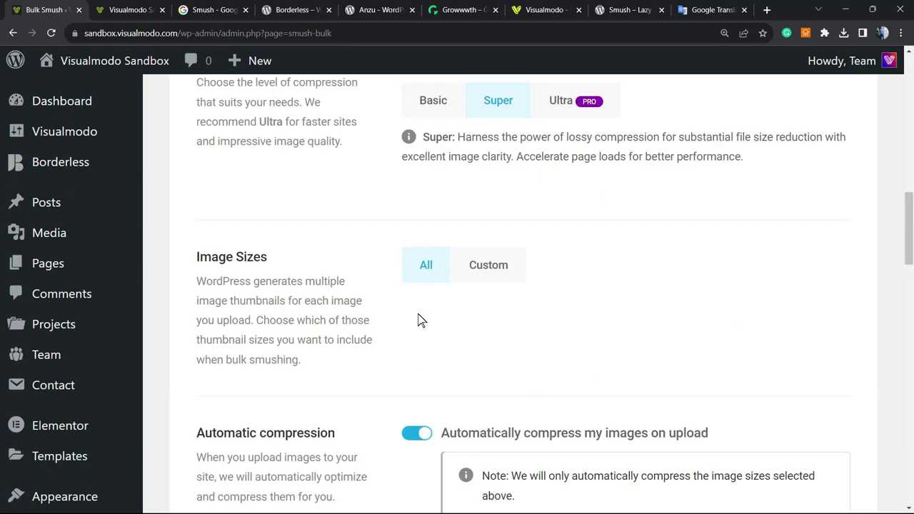
scroll(419, 319, up, 6)
scroll(418, 320, up, 3)
scroll(407, 316, down, 3)
scroll(397, 312, up, 3)
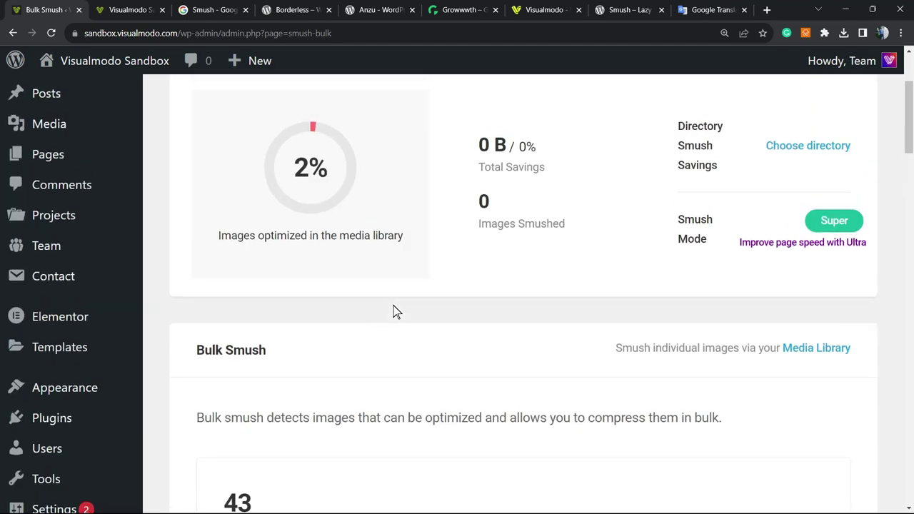
scroll(396, 312, up, 2)
scroll(384, 306, down, 6)
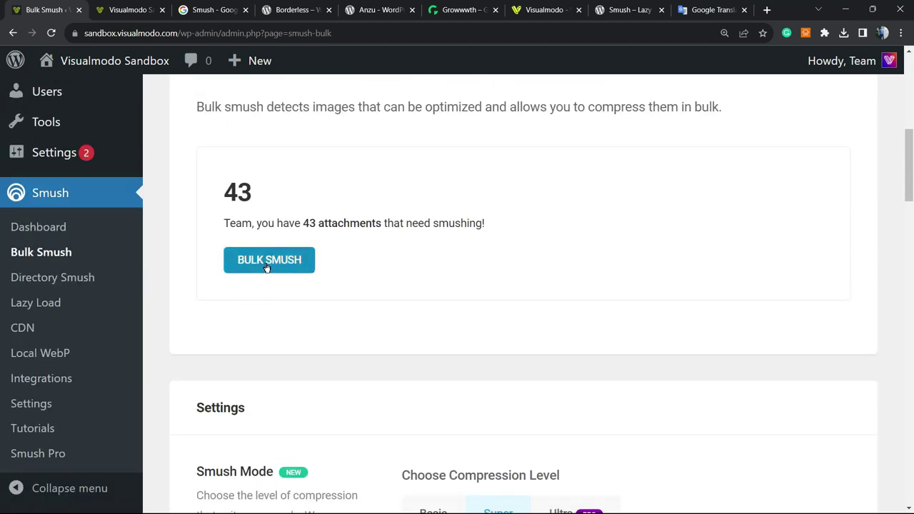
click(266, 263)
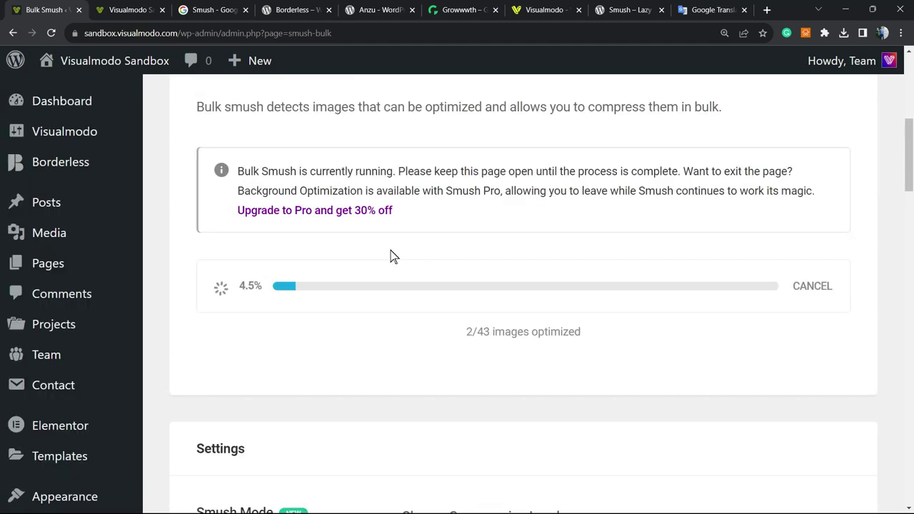
Watch the Bulk Smush run until all 43 attachments are reported optimized.
scroll(391, 255, up, 2)
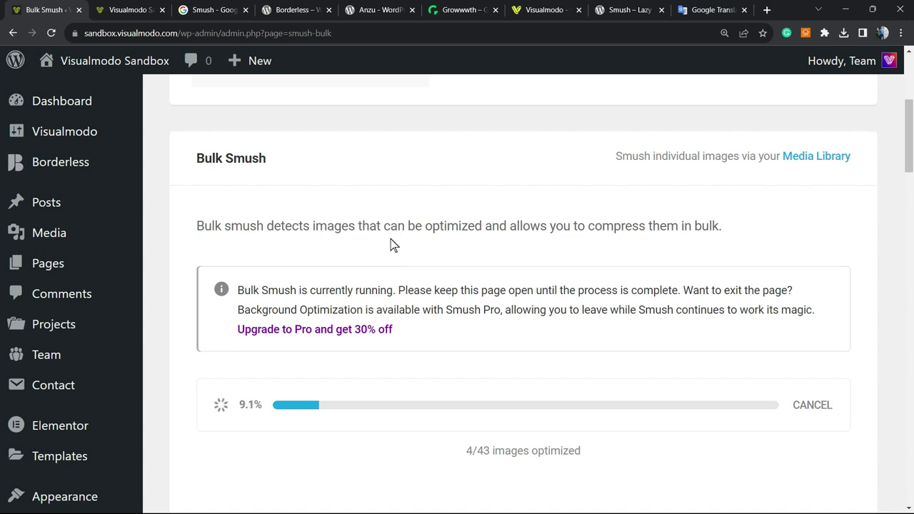
scroll(508, 279, down, 2)
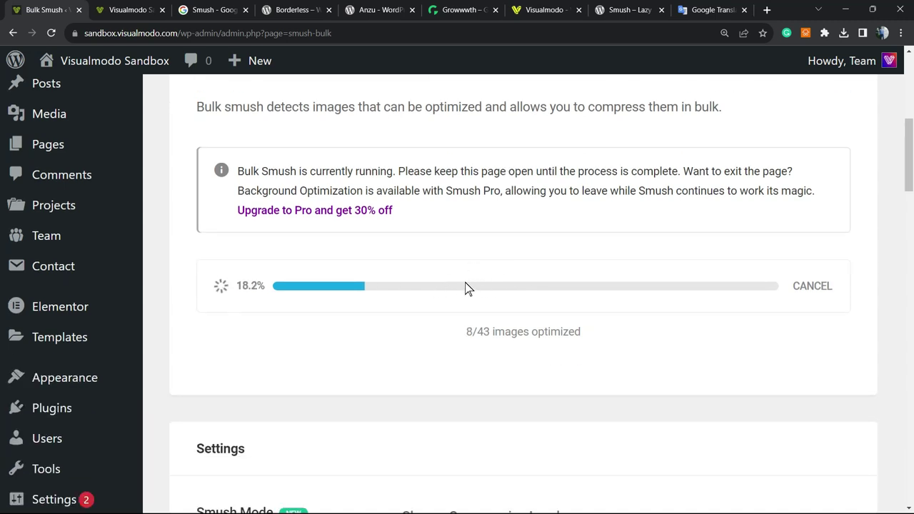
scroll(543, 286, up, 2)
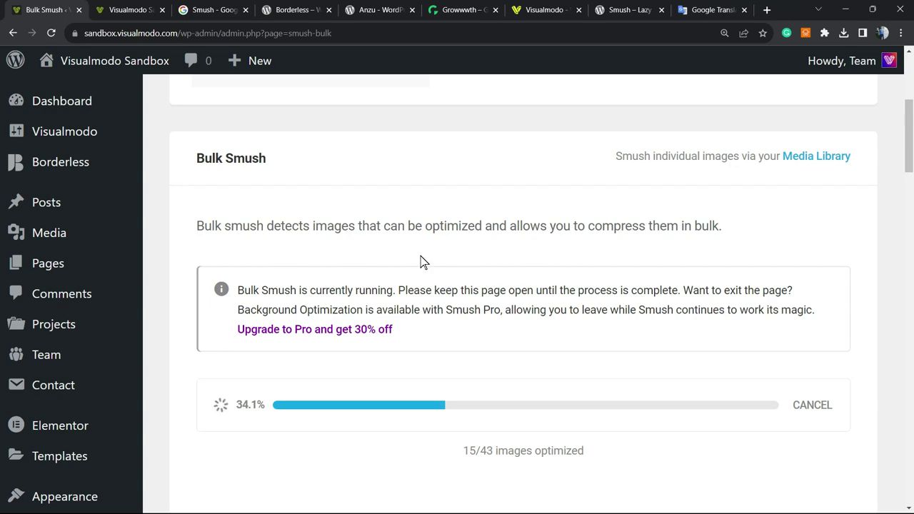
scroll(376, 257, down, 2)
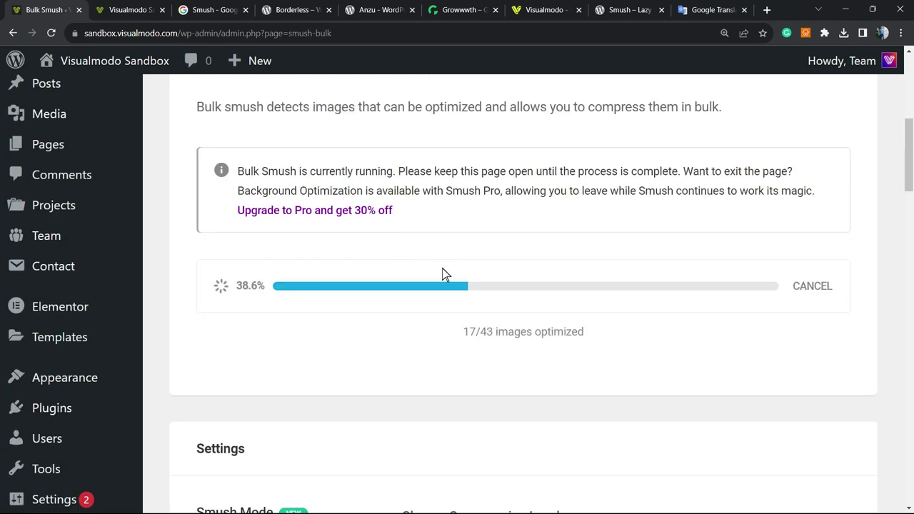
scroll(449, 278, up, 2)
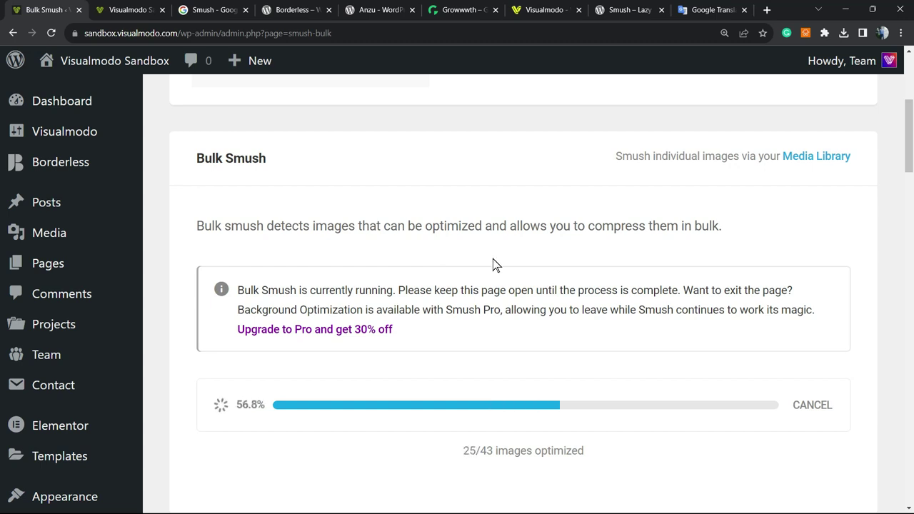
scroll(492, 258, down, 2)
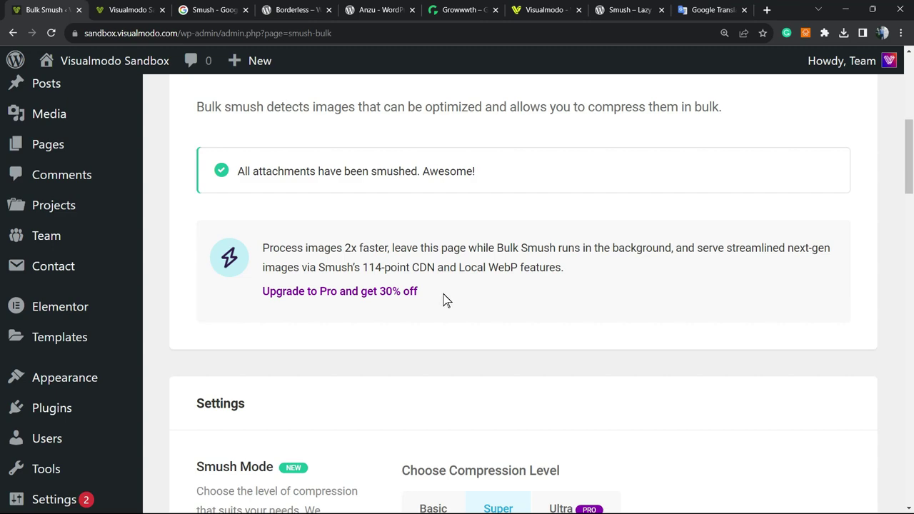
scroll(443, 295, down, 2)
scroll(448, 292, up, 4)
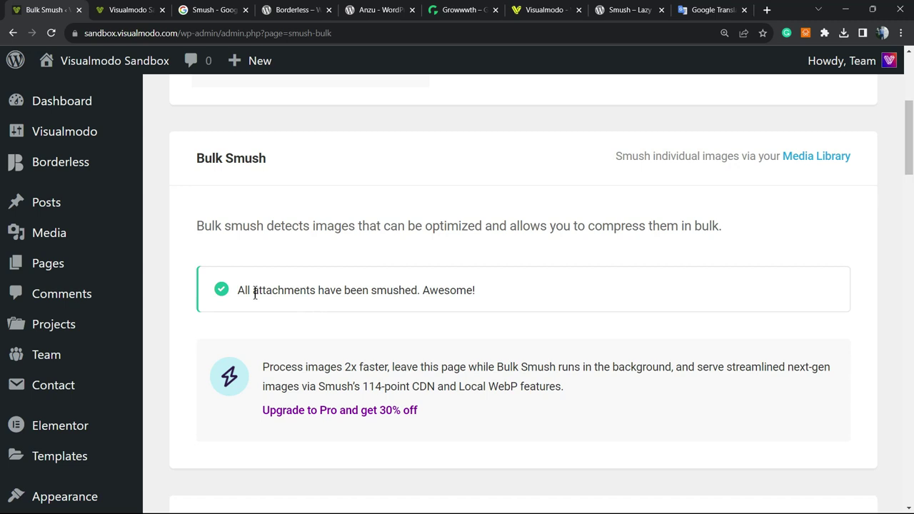
scroll(433, 298, up, 2)
scroll(434, 300, up, 3)
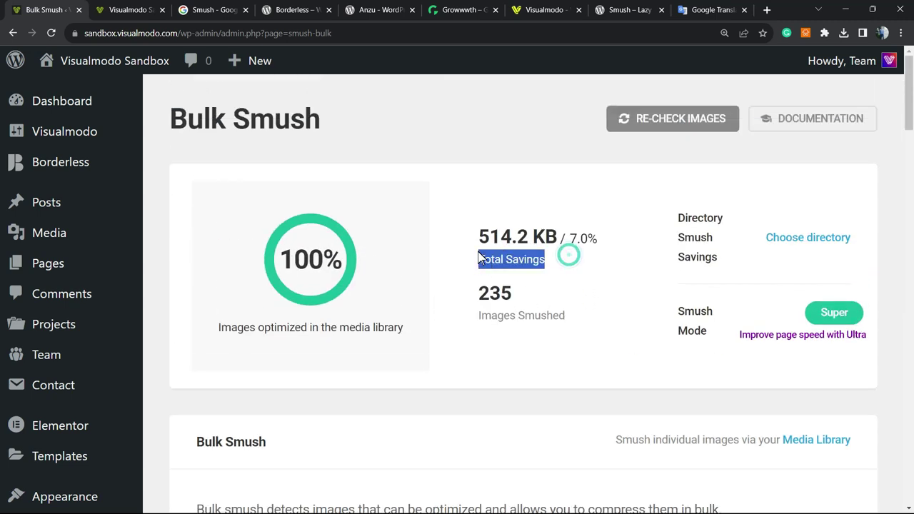
mouse_move(567, 253)
mouse_down()
mouse_move(482, 249)
mouse_move(542, 264)
mouse_move(470, 247)
mouse_move(551, 256)
mouse_up()
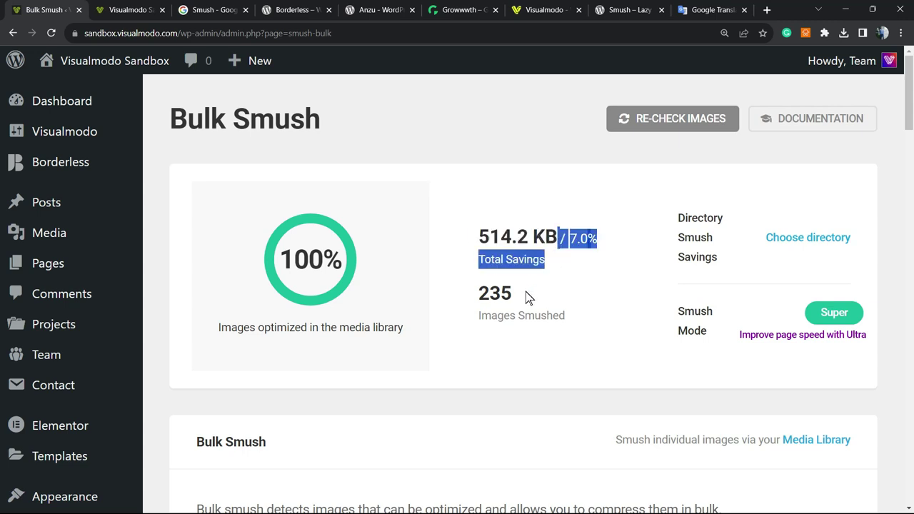
drag(564, 316, 475, 300)
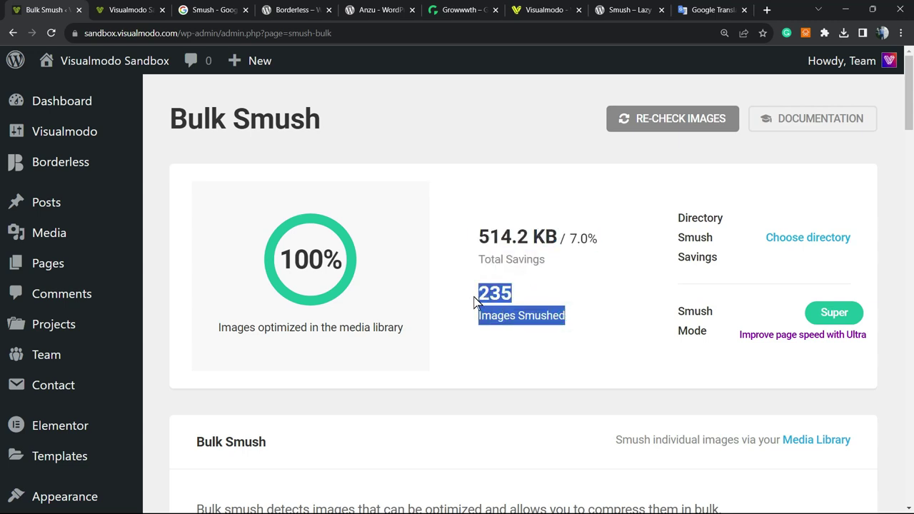
double_click(494, 294)
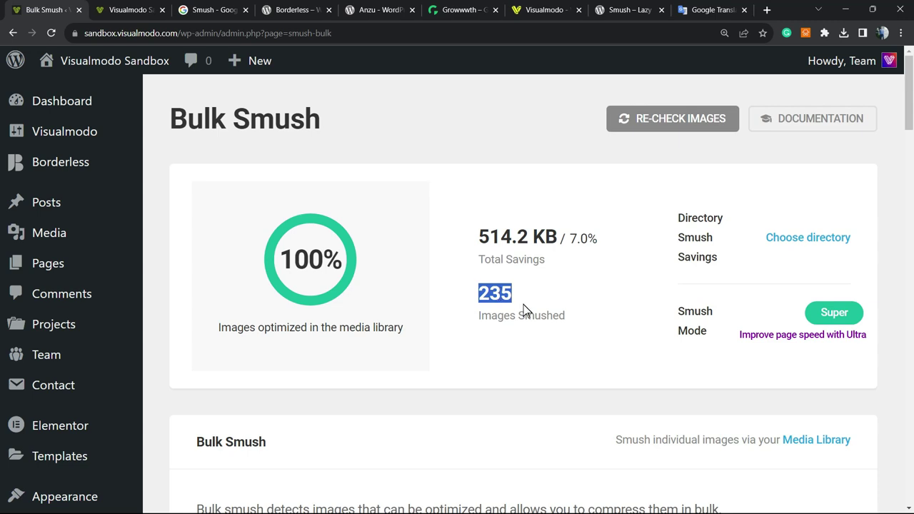
scroll(656, 275, down, 2)
scroll(626, 250, down, 4)
scroll(500, 274, up, 5)
scroll(479, 279, up, 1)
scroll(429, 278, down, 6)
scroll(321, 264, down, 2)
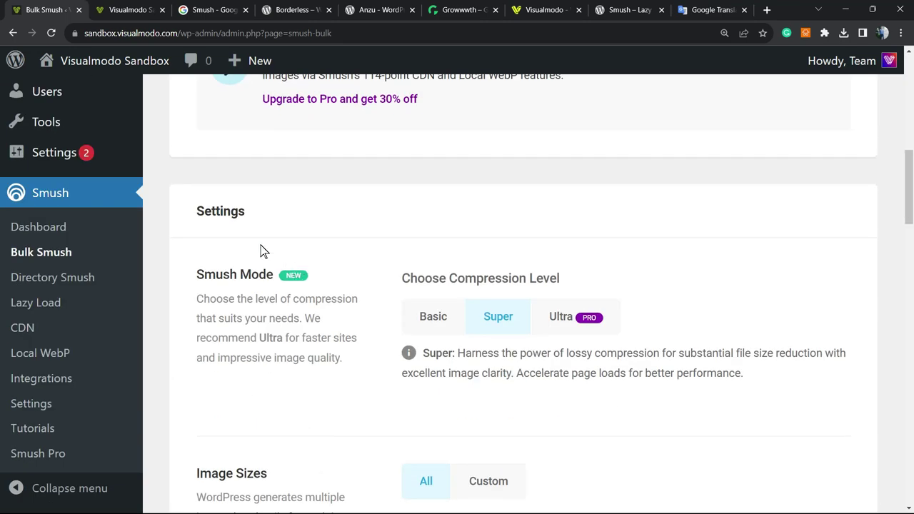
click(82, 278)
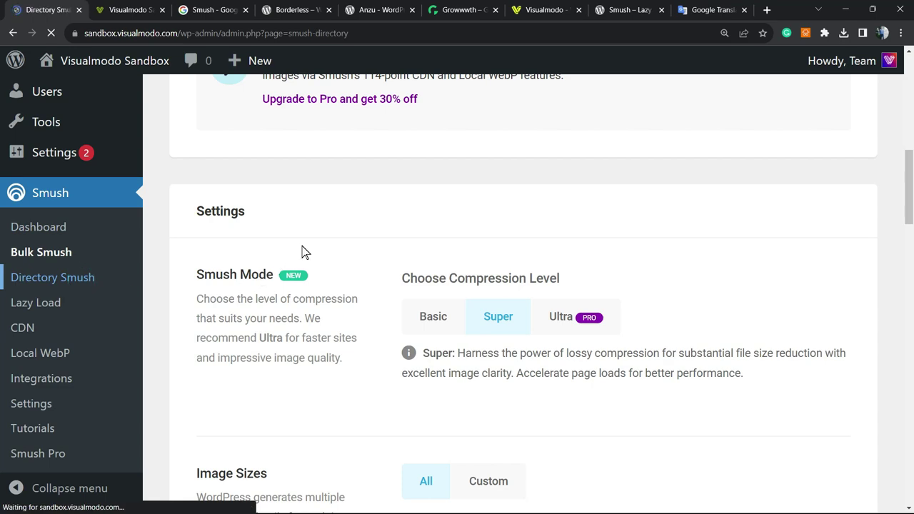
scroll(407, 238, down, 5)
scroll(412, 237, up, 3)
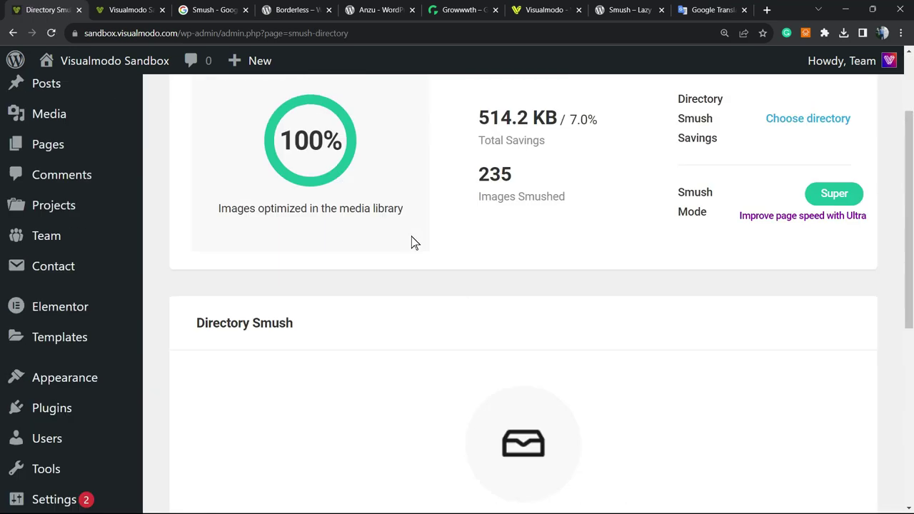
scroll(412, 236, down, 5)
scroll(353, 239, up, 3)
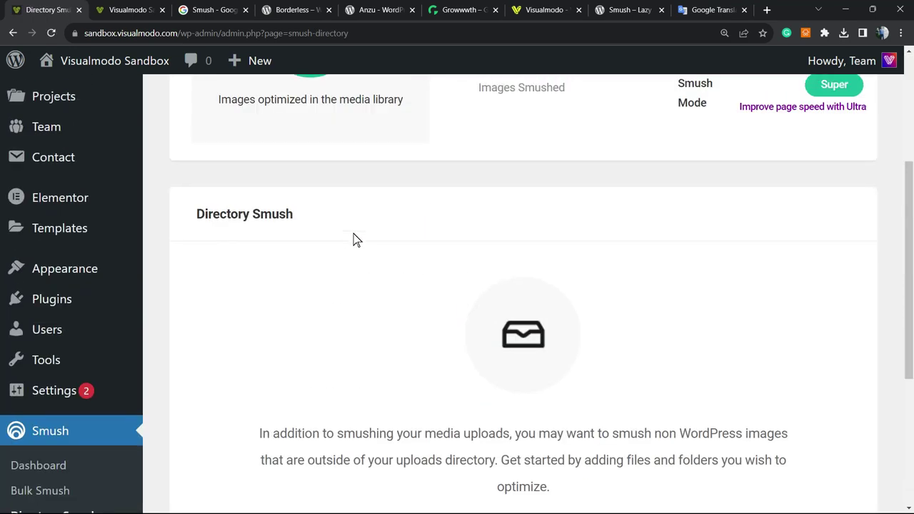
scroll(353, 239, up, 2)
scroll(353, 240, up, 2)
scroll(265, 255, down, 4)
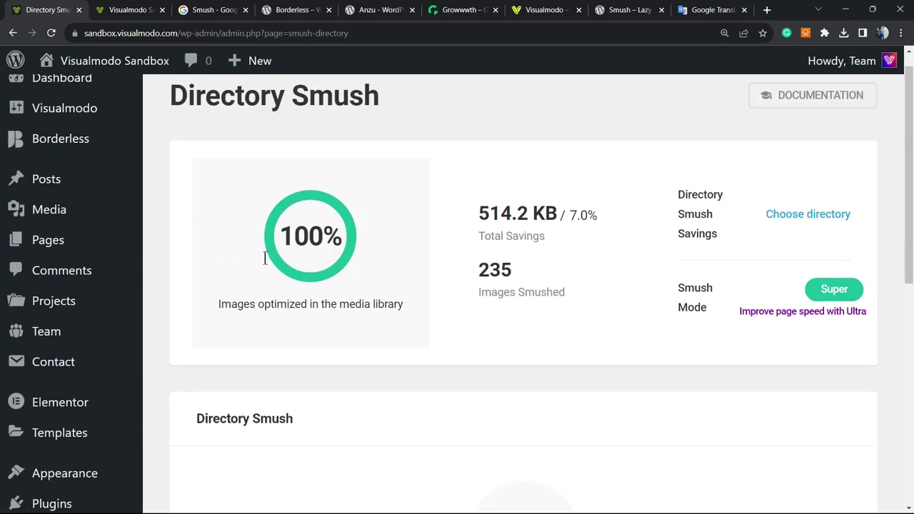
scroll(179, 264, down, 3)
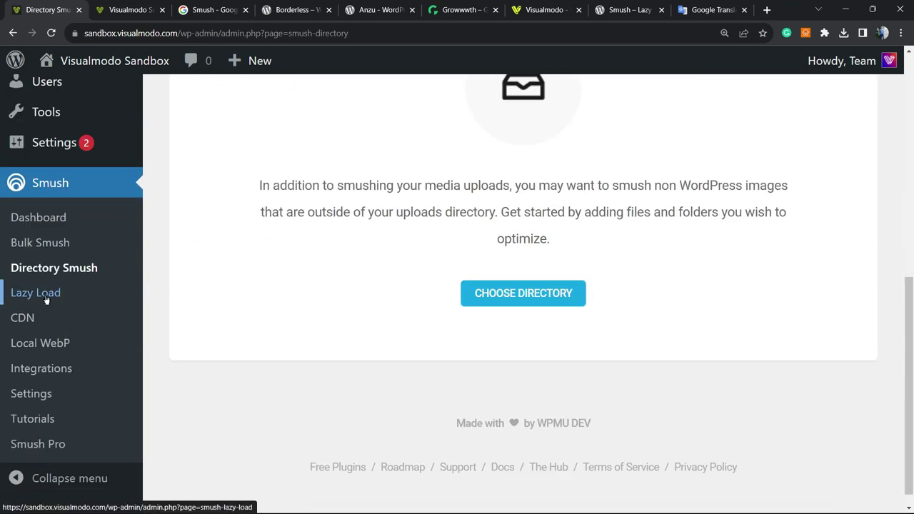
click(62, 294)
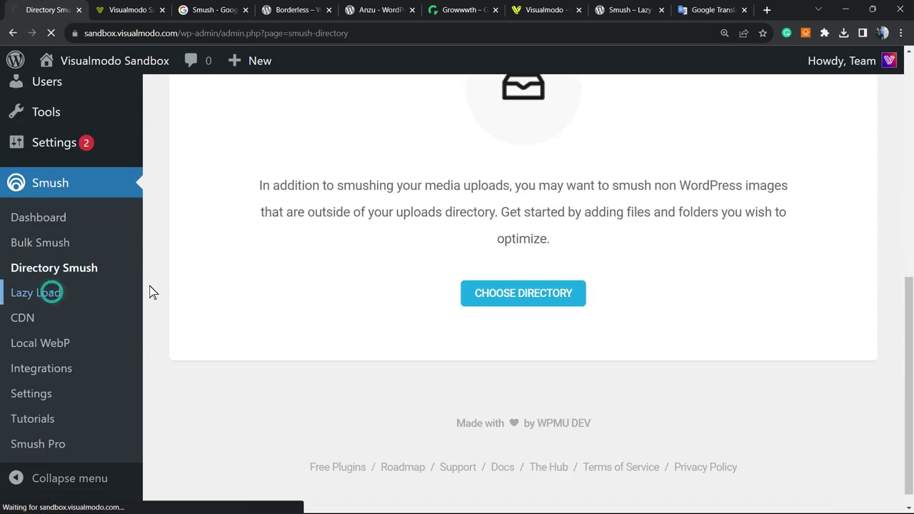
scroll(286, 259, down, 5)
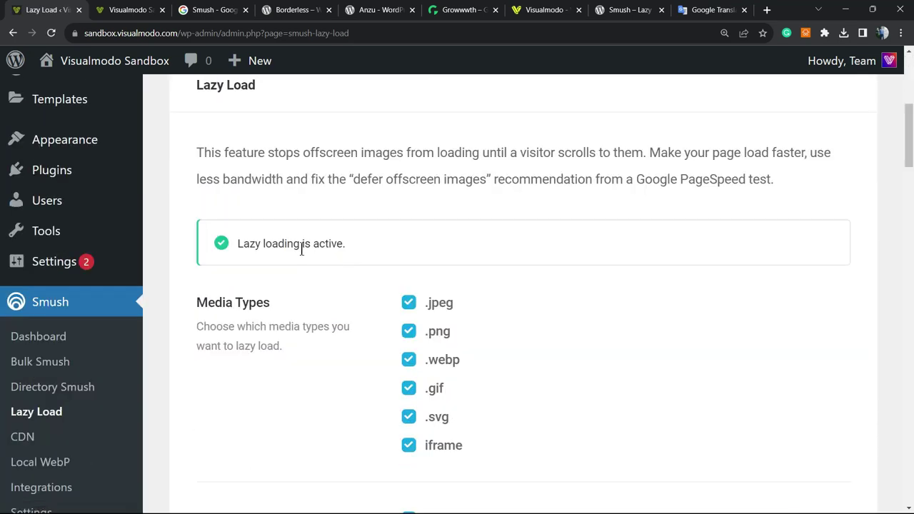
scroll(316, 264, down, 2)
scroll(318, 267, down, 4)
scroll(319, 268, down, 2)
scroll(319, 268, down, 2)
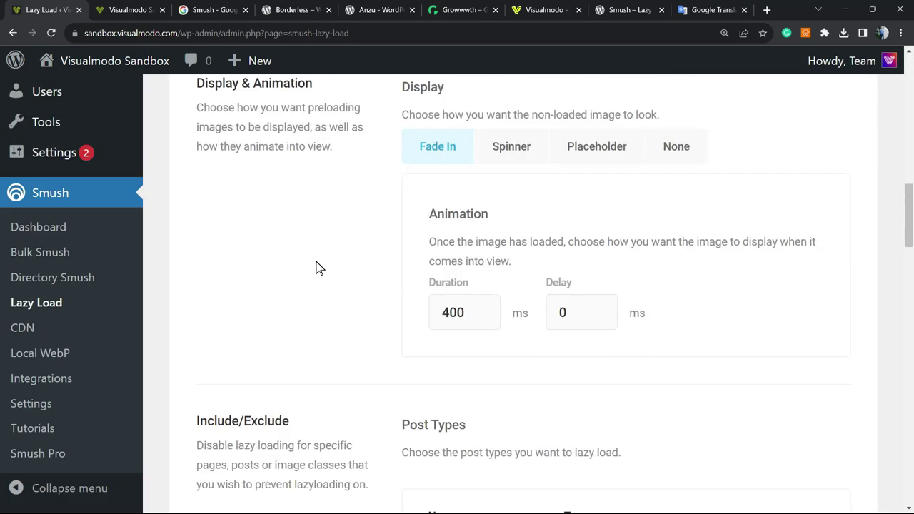
scroll(319, 268, down, 1)
scroll(319, 268, down, 3)
scroll(319, 268, down, 2)
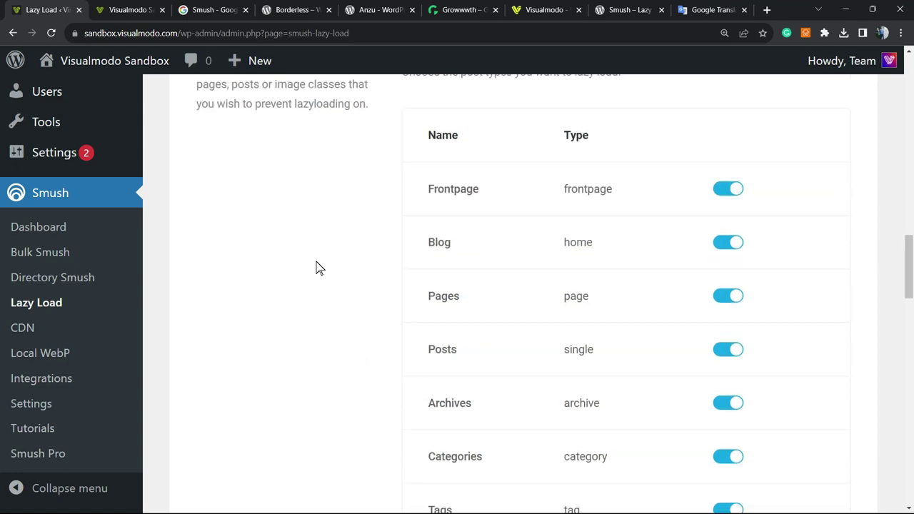
scroll(319, 268, down, 5)
scroll(319, 267, down, 3)
scroll(319, 268, down, 4)
scroll(319, 268, down, 5)
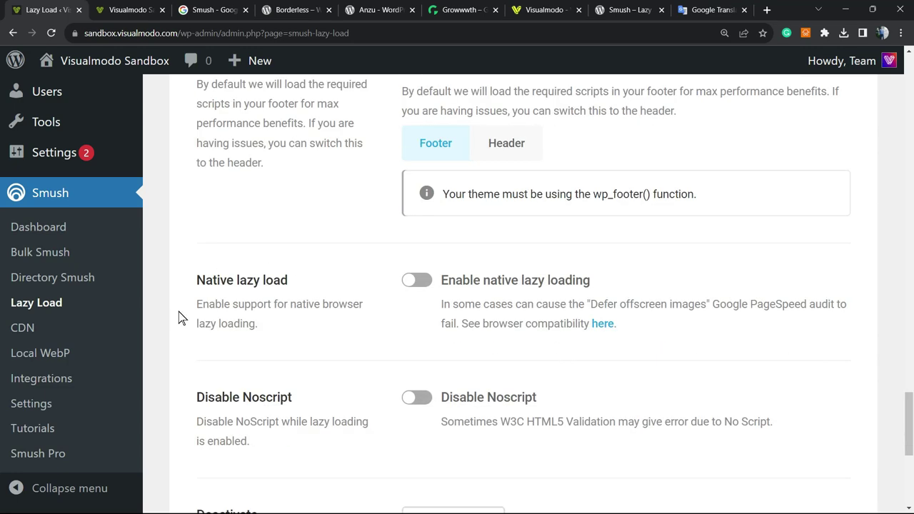
scroll(180, 317, up, 2)
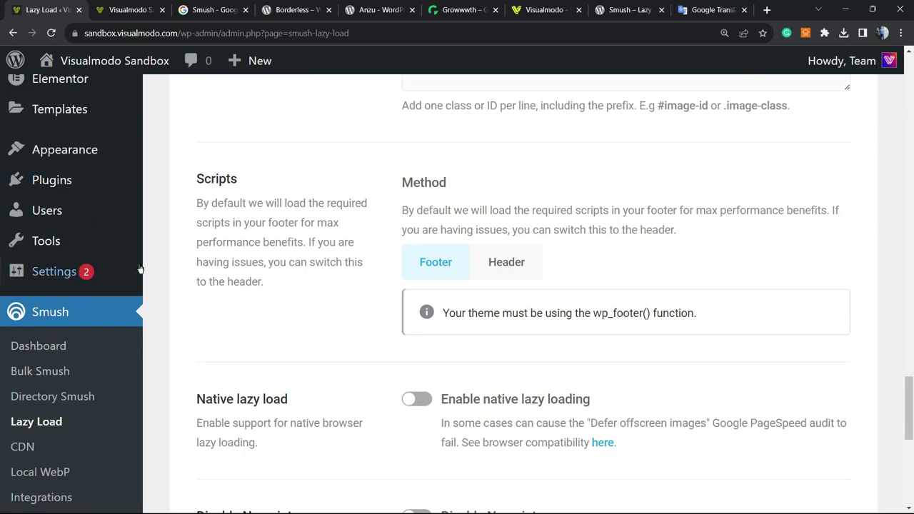
scroll(81, 326, down, 2)
Look over Smush's CDN page.
click(67, 334)
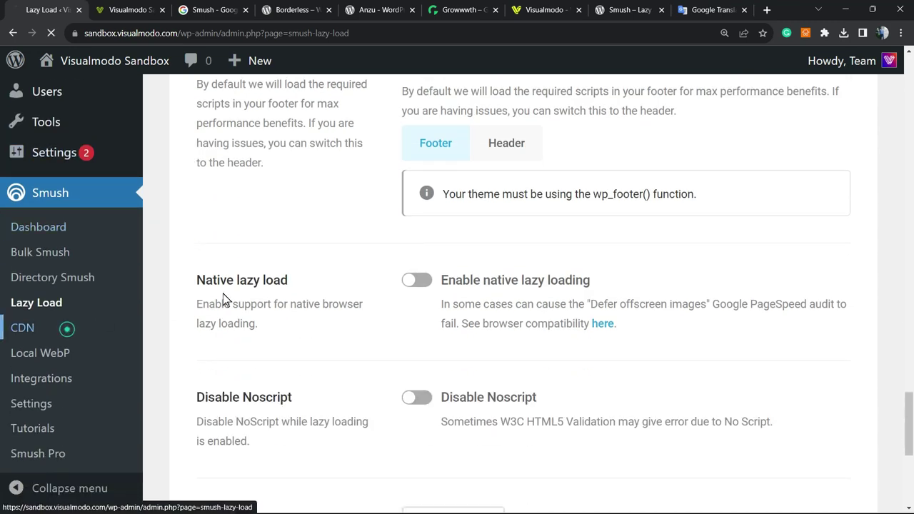
scroll(428, 289, down, 6)
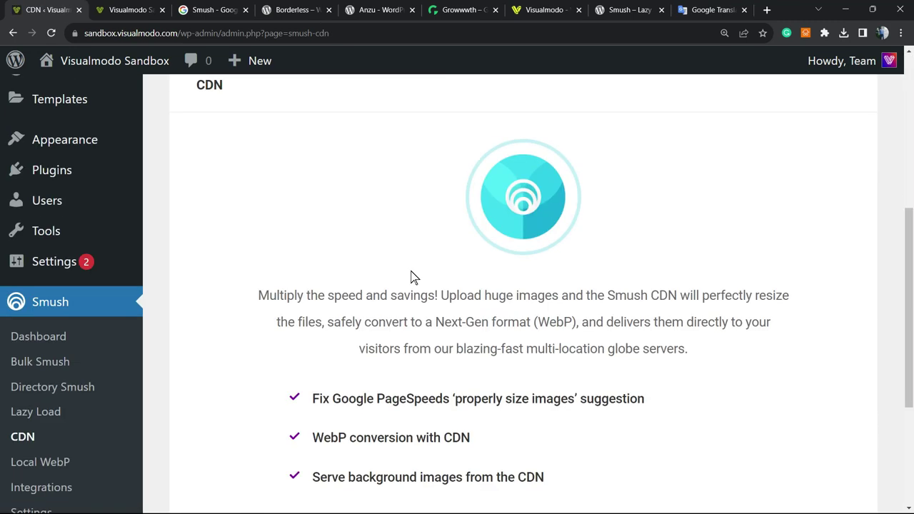
scroll(392, 273, down, 4)
scroll(341, 263, up, 2)
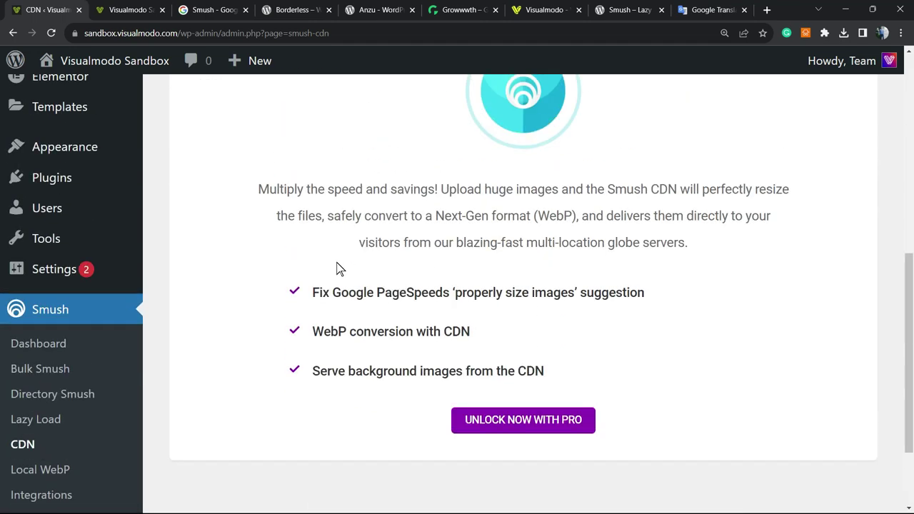
scroll(127, 304, down, 2)
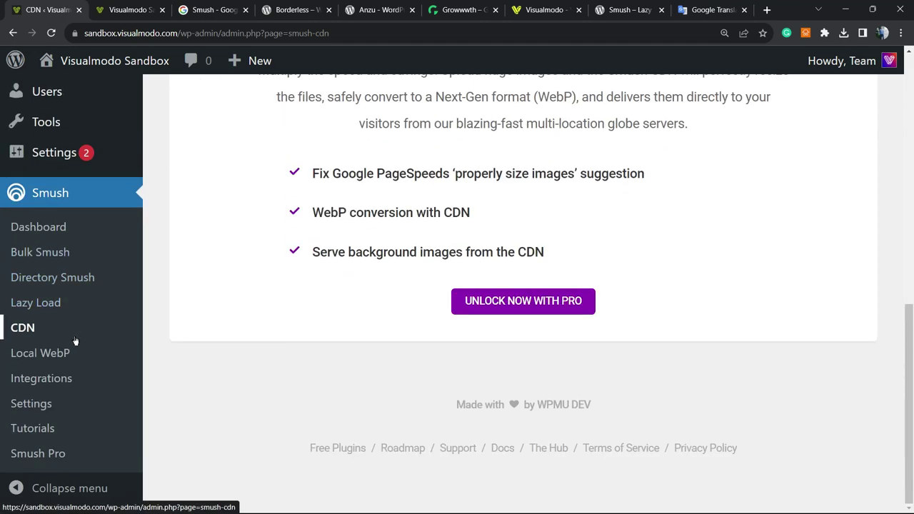
Browse through Smush's Local WebP page.
click(72, 352)
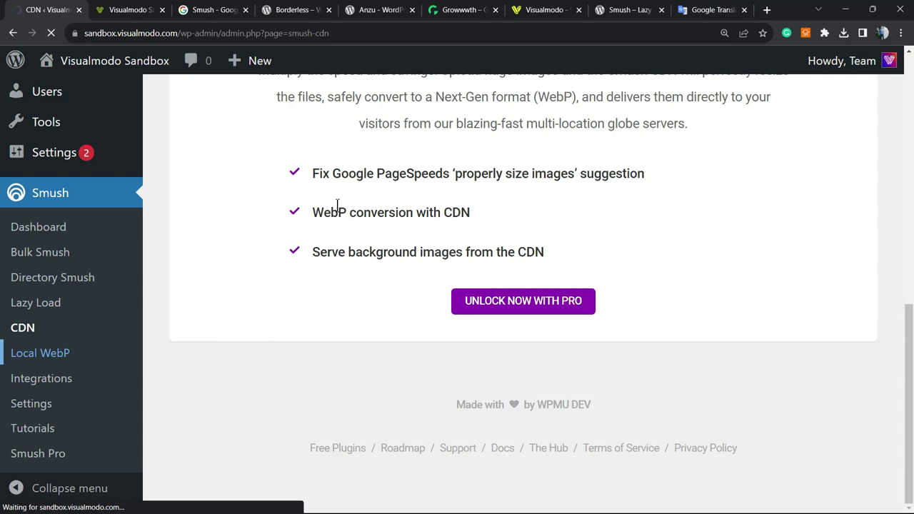
scroll(374, 257, down, 4)
scroll(429, 234, down, 2)
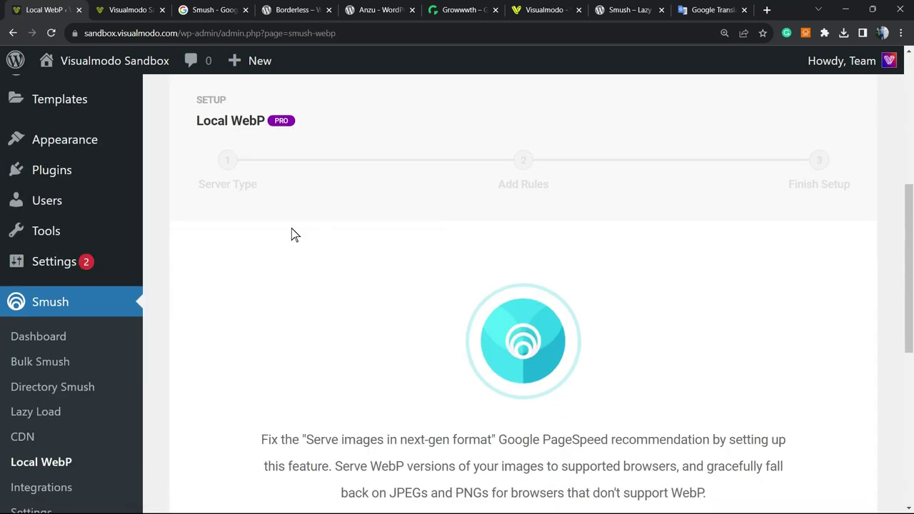
scroll(293, 235, down, 5)
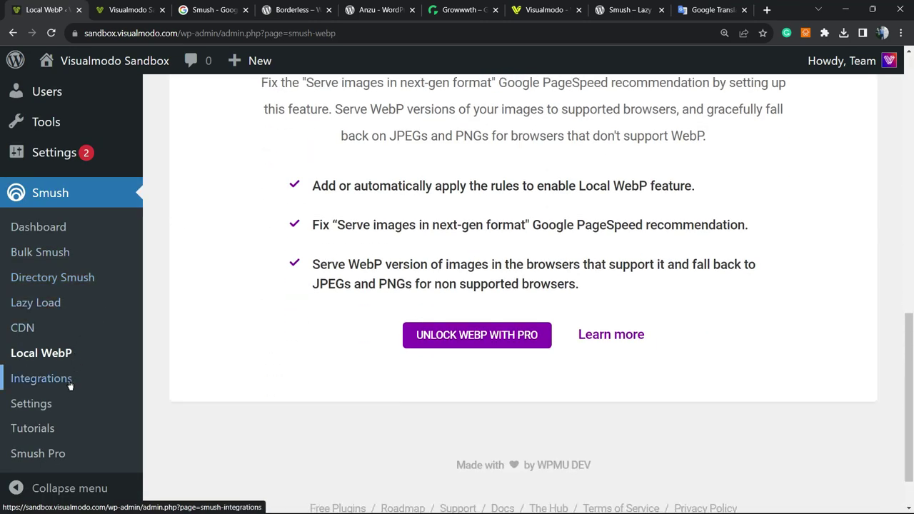
Review Smush Integrations: Gutenberg support off, Amazon S3 and NextGen marked Pro.
click(70, 386)
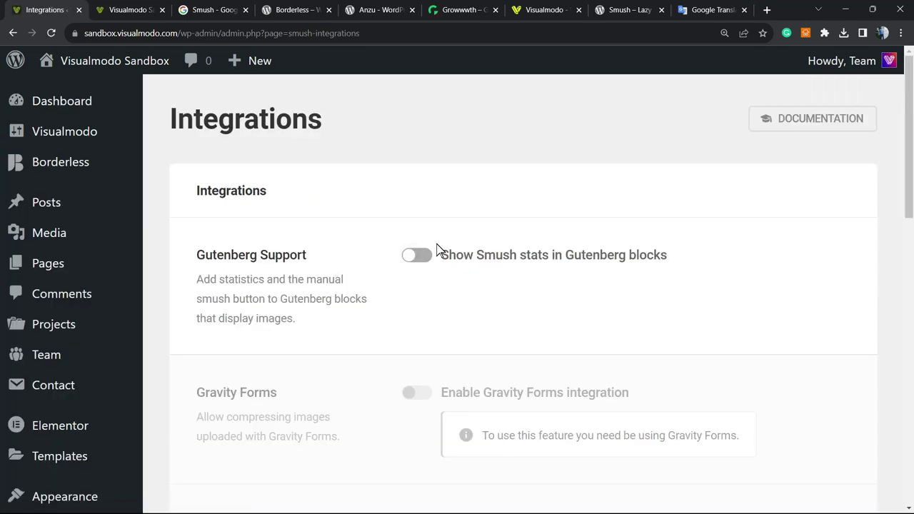
scroll(346, 247, down, 2)
scroll(330, 253, down, 2)
scroll(314, 253, down, 2)
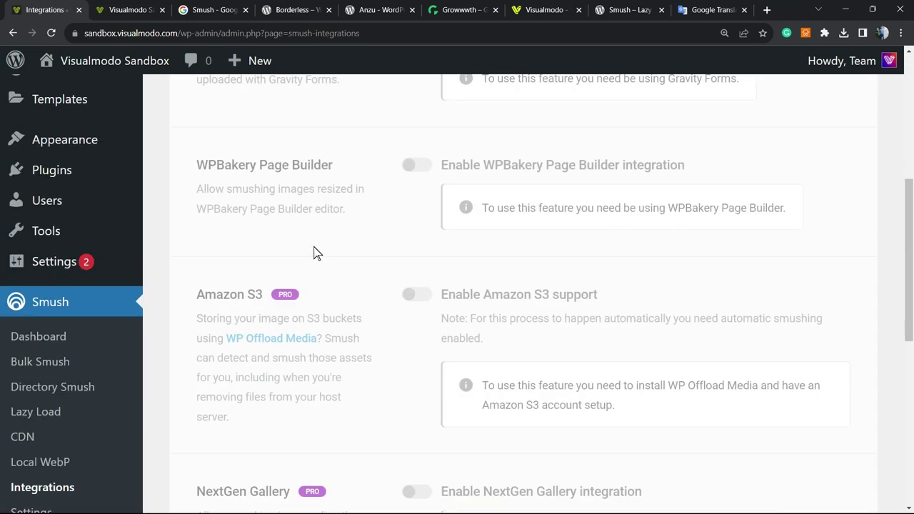
scroll(308, 263, up, 5)
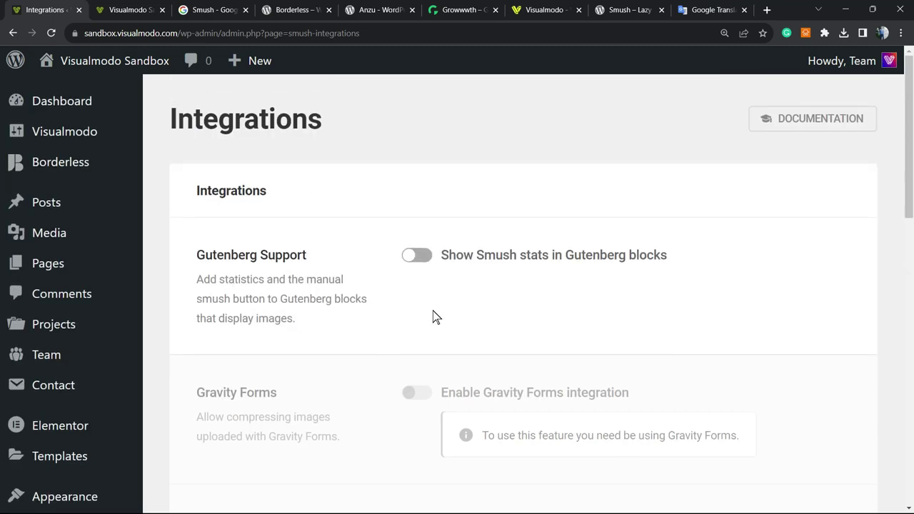
scroll(143, 286, down, 1)
scroll(143, 286, down, 4)
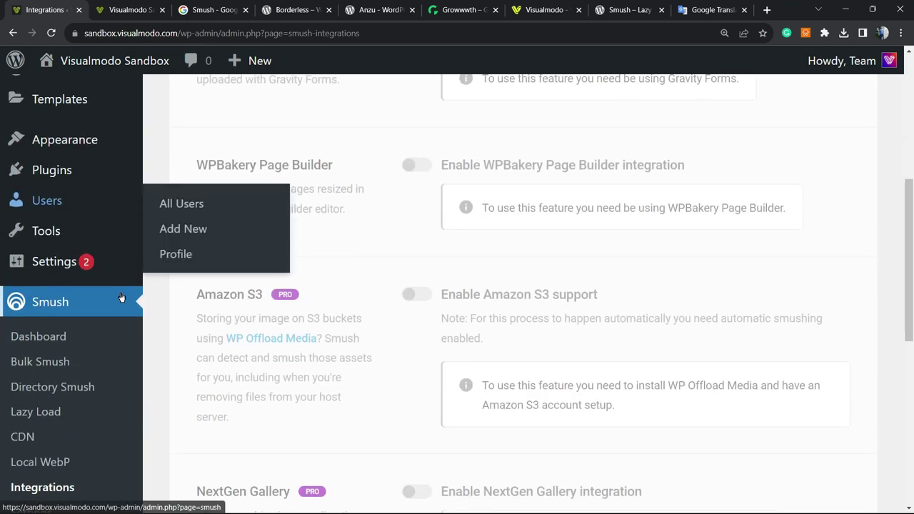
scroll(105, 336, down, 3)
Switch on Image Resize Detection in Smush Settings and save the changes.
click(81, 400)
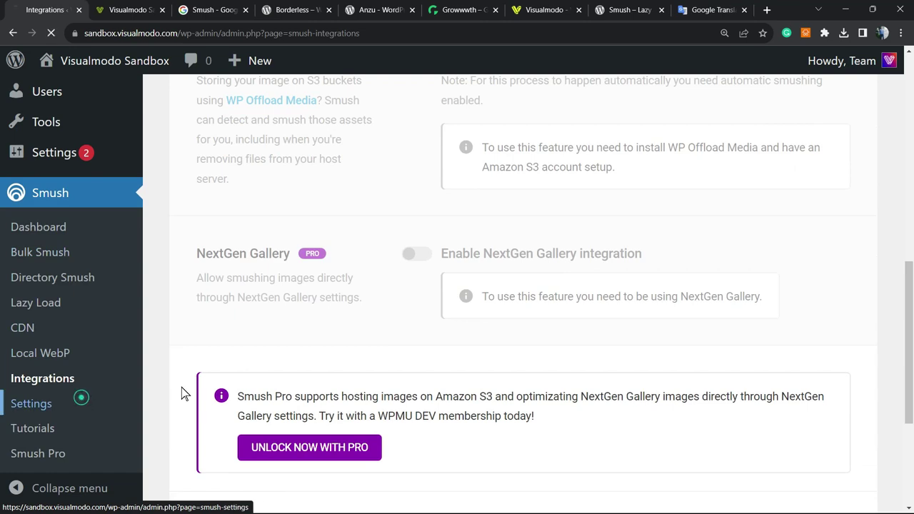
scroll(379, 247, down, 2)
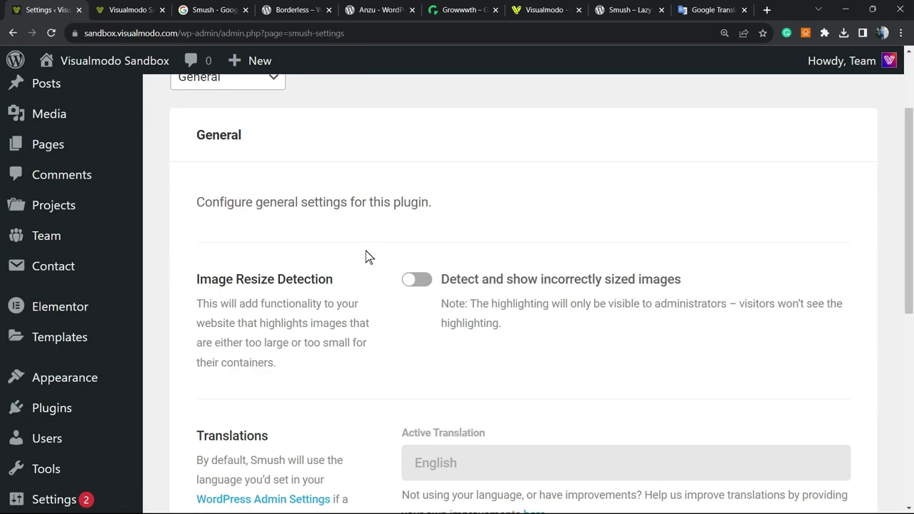
scroll(358, 260, up, 2)
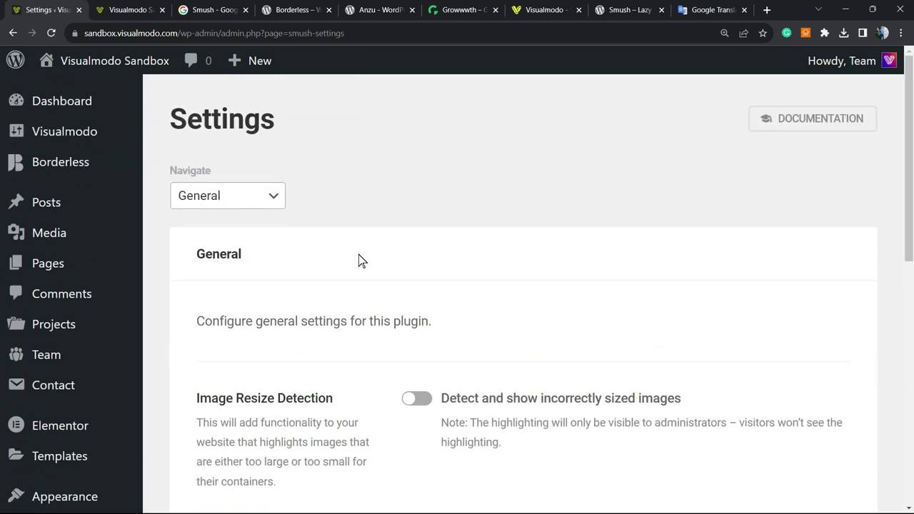
scroll(358, 260, down, 2)
triple_click(235, 279)
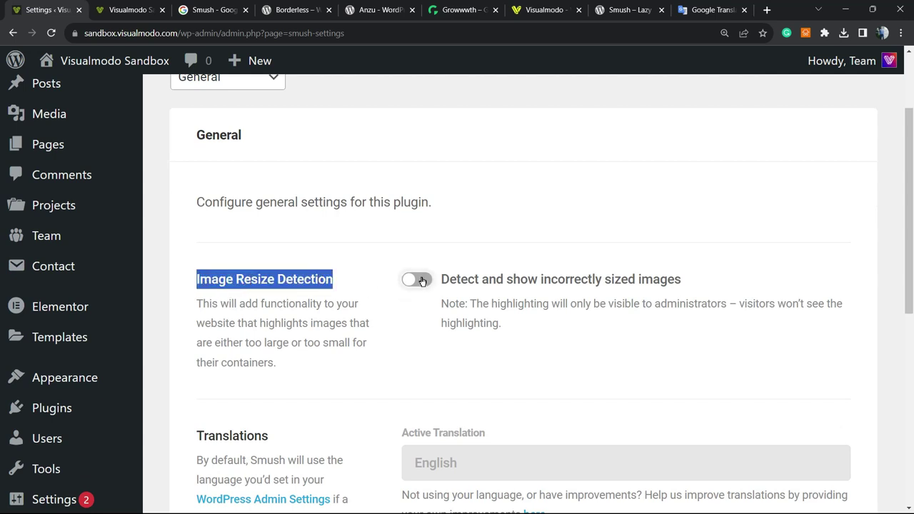
click(422, 281)
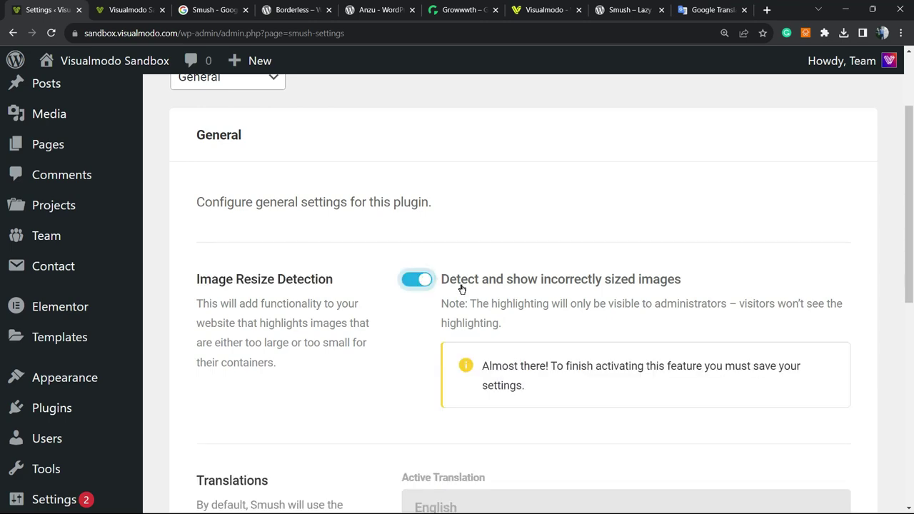
scroll(461, 289, down, 1)
click(749, 301)
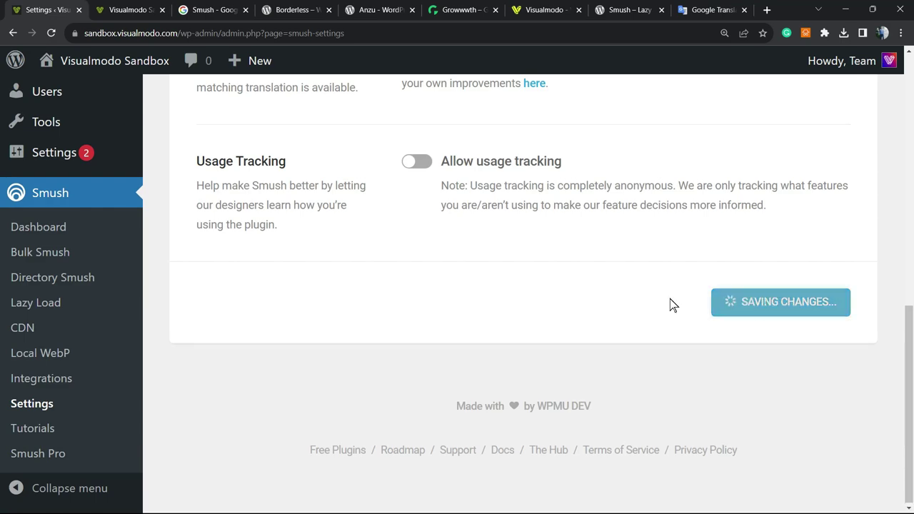
scroll(381, 314, up, 3)
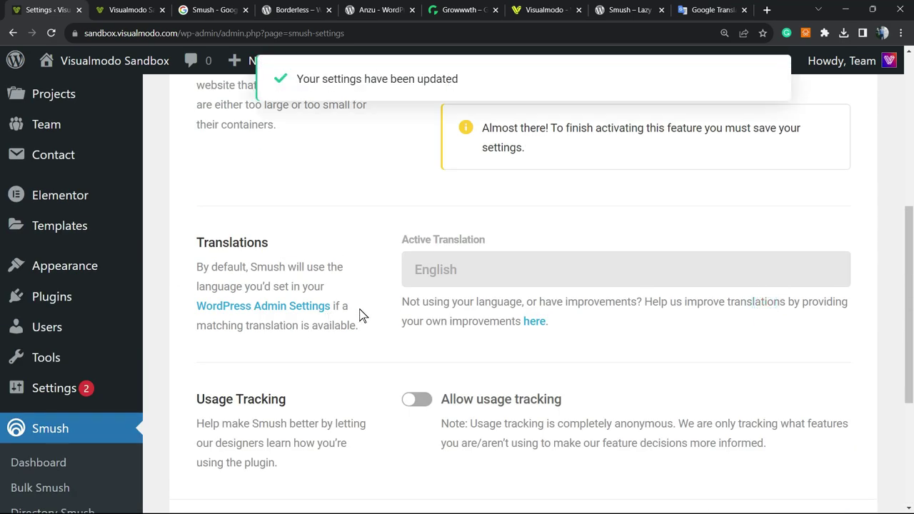
Show the Media Library in list view and zoom the page in for readability.
scroll(386, 300, up, 5)
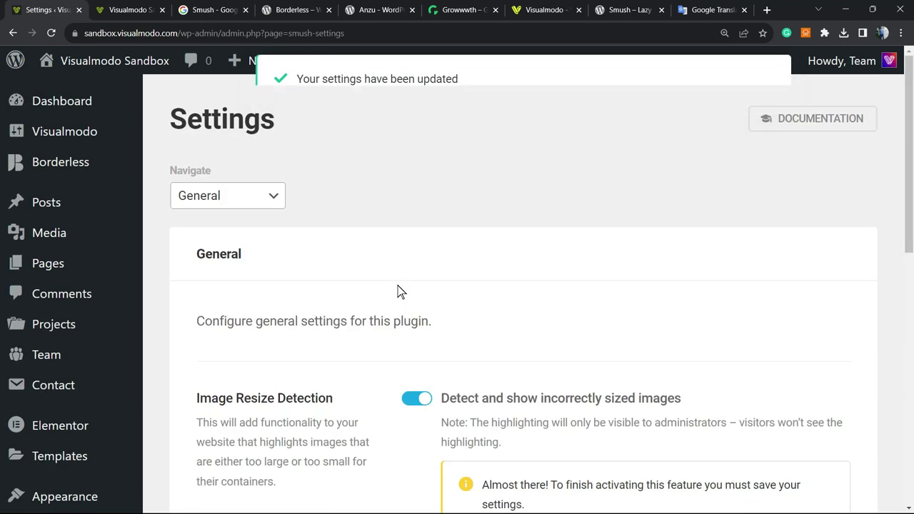
click(76, 228)
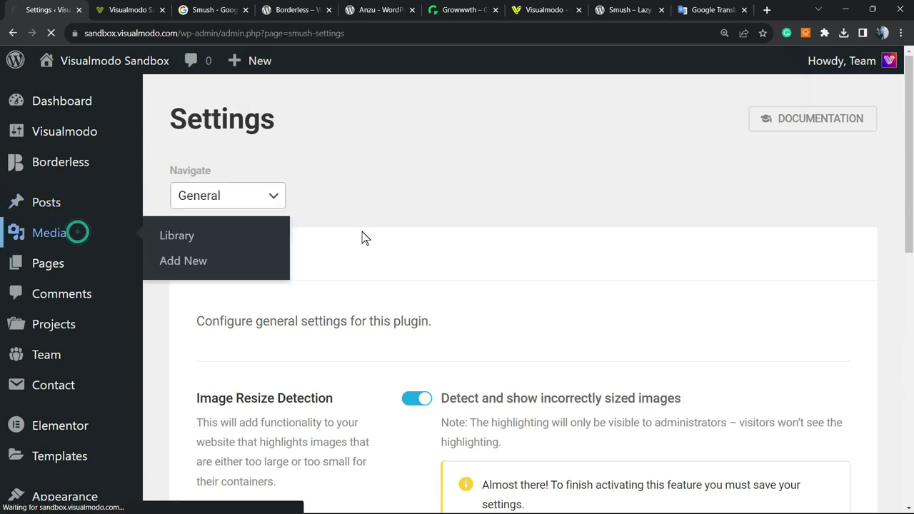
key(ctrl+minus)
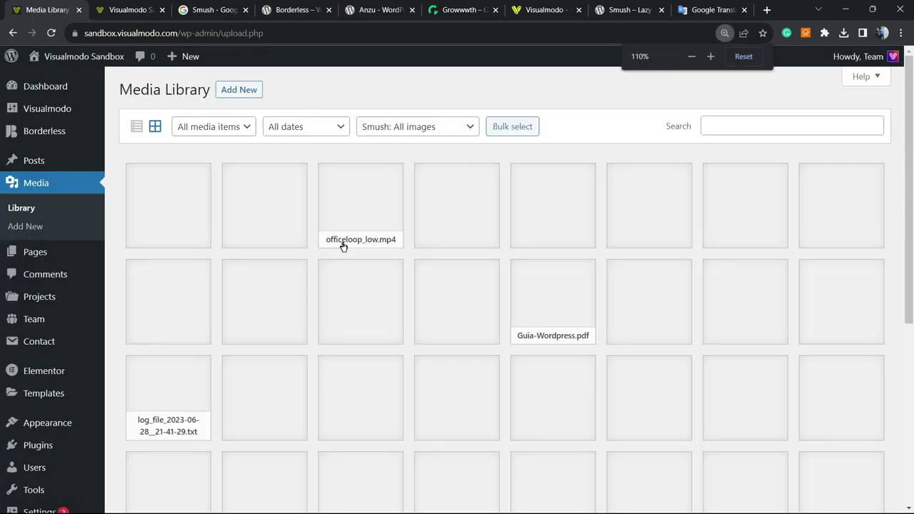
click(135, 128)
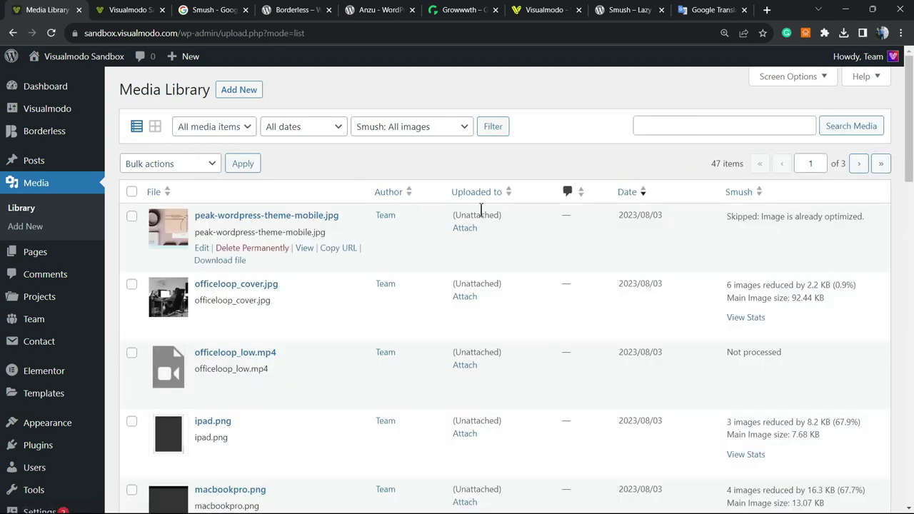
key(ctrl+plus)
key(ctrl+plus)
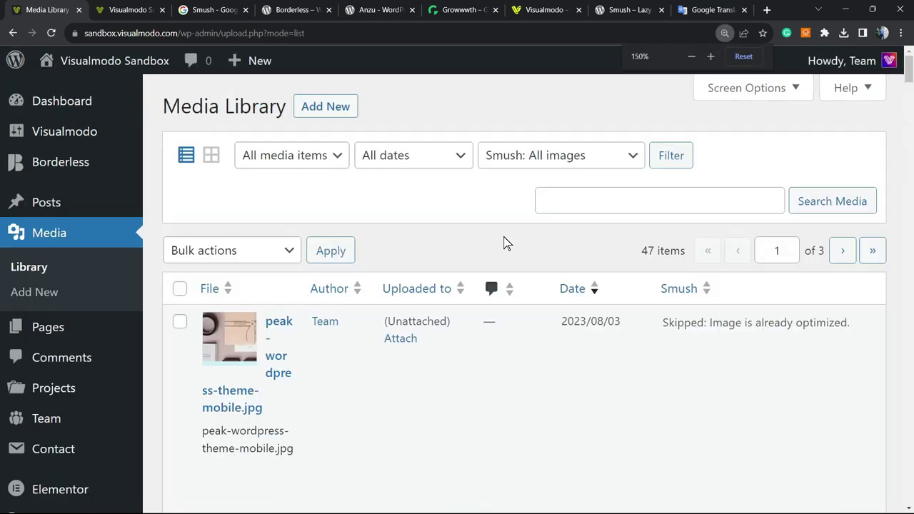
key(ctrl+plus)
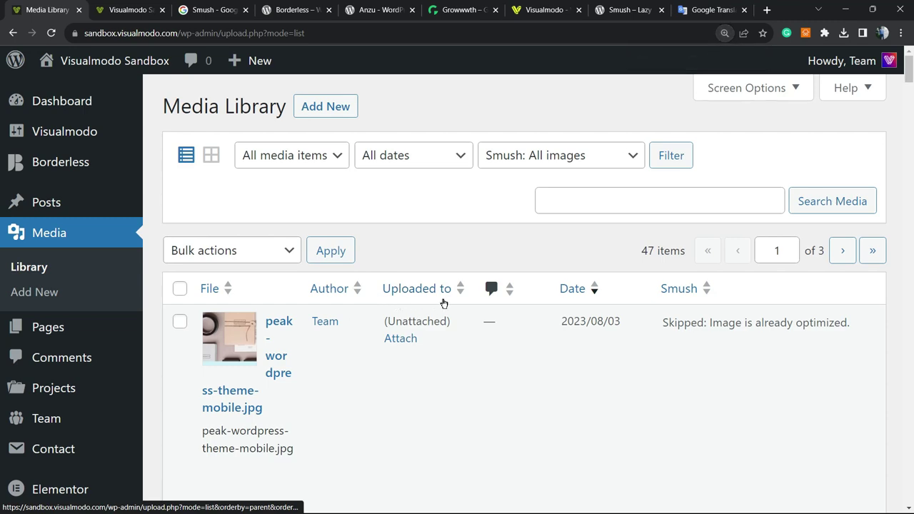
mouse_move(678, 288)
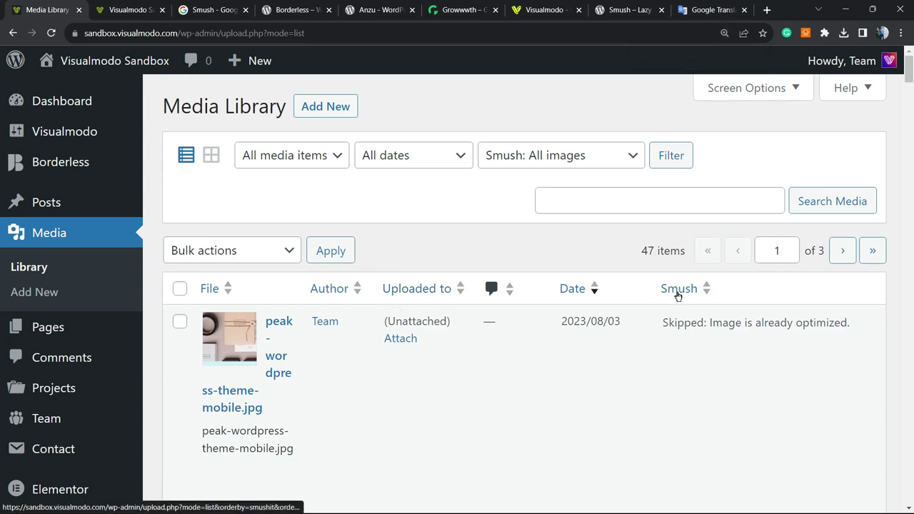
Read the Smush savings column, highlighting the '6 images reduced by 2.2 KB' line.
scroll(678, 295, down, 2)
scroll(684, 278, down, 2)
scroll(675, 265, down, 3)
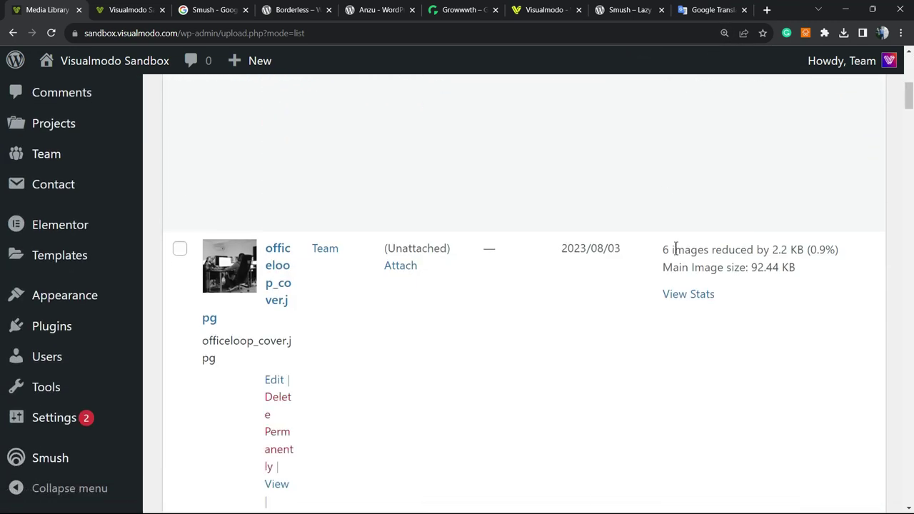
double_click(685, 250)
click(668, 251)
drag(670, 250, 710, 250)
triple_click(711, 250)
click(758, 252)
triple_click(757, 252)
scroll(487, 222, up, 10)
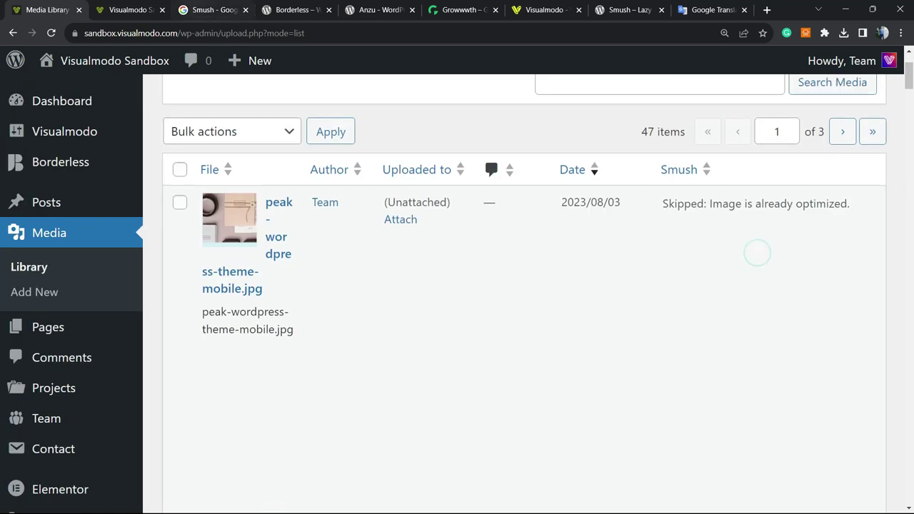
Reload the sandbox homepage tab at 110% zoom and scroll down to the footer.
click(129, 10)
key(F5)
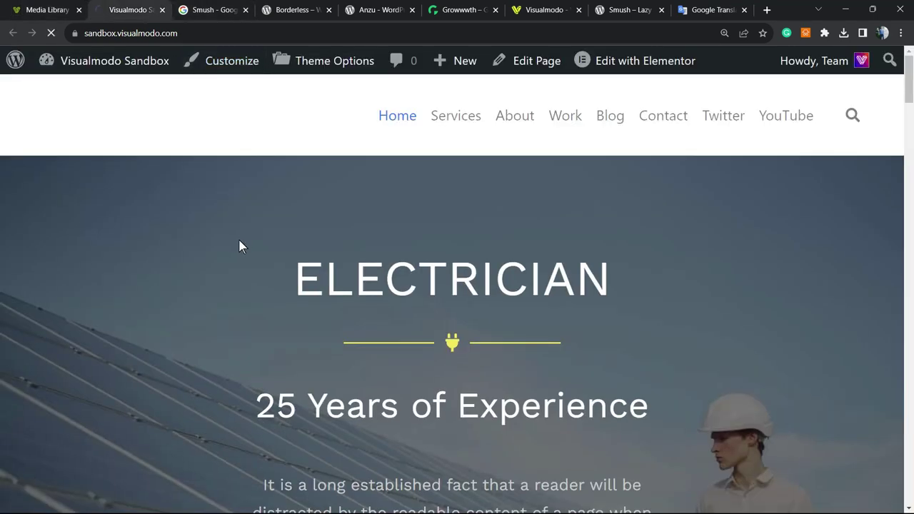
key(ctrl+minus)
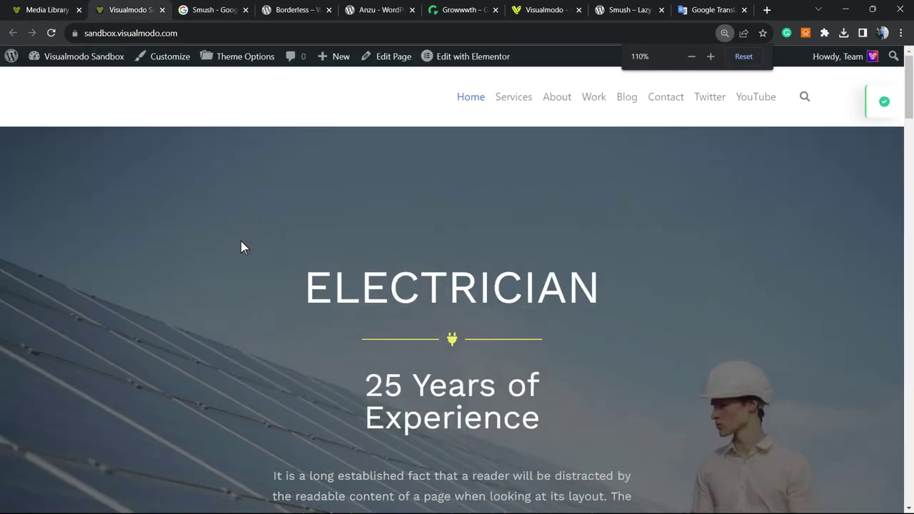
scroll(241, 242, down, 5)
scroll(253, 242, down, 5)
scroll(254, 243, down, 5)
scroll(253, 243, down, 5)
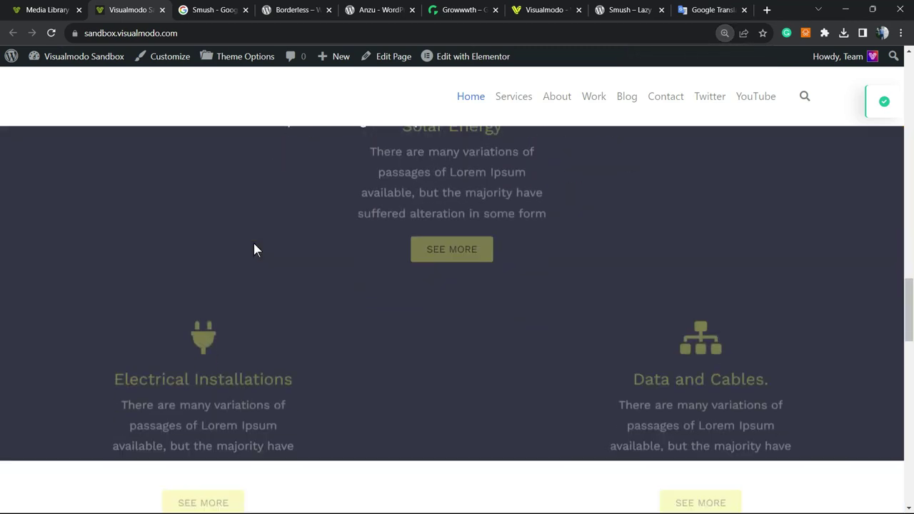
scroll(254, 243, down, 5)
scroll(253, 243, down, 5)
scroll(253, 243, down, 5)
scroll(253, 242, down, 2)
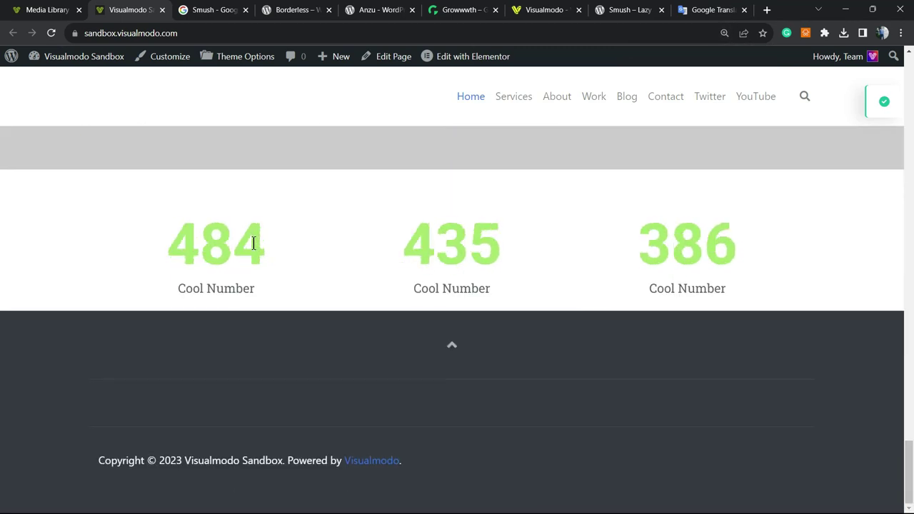
Scroll back up to the Electrician hero at the top of the page.
scroll(253, 242, up, 2)
scroll(253, 243, up, 5)
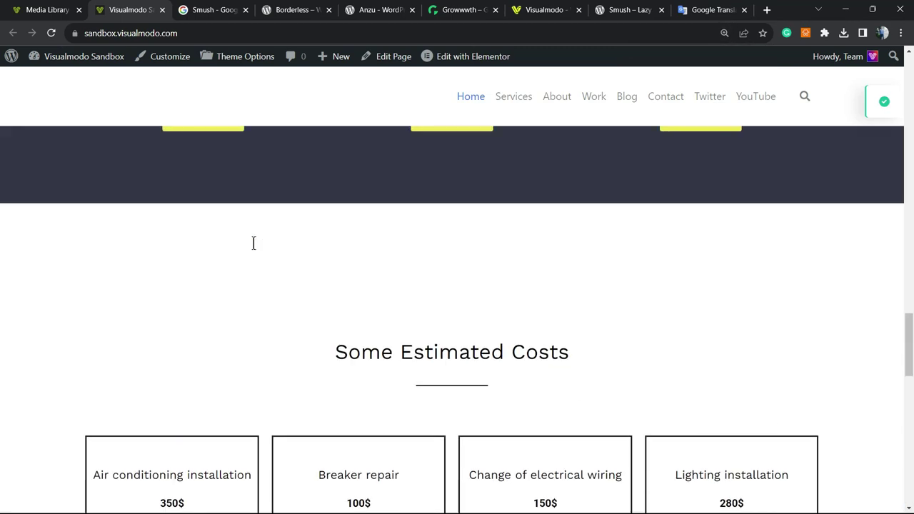
scroll(253, 243, up, 3)
scroll(254, 242, up, 5)
scroll(254, 243, up, 5)
scroll(253, 243, up, 5)
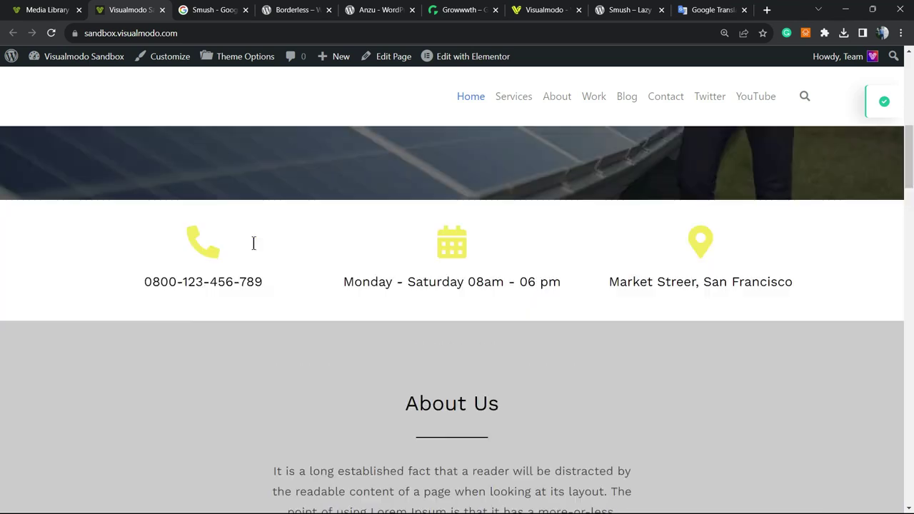
scroll(253, 243, up, 5)
scroll(253, 243, up, 2)
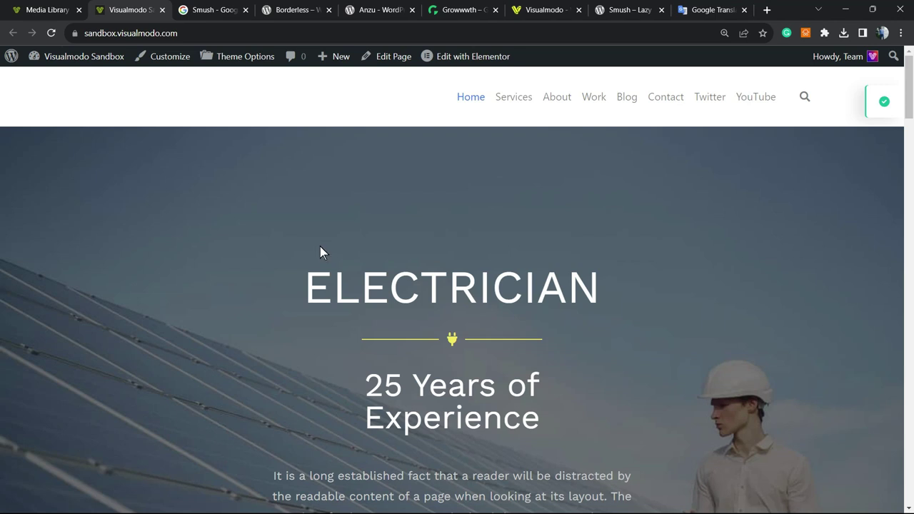
Move via the Smush image results to the Borderless plugin page and select words in its title.
click(208, 10)
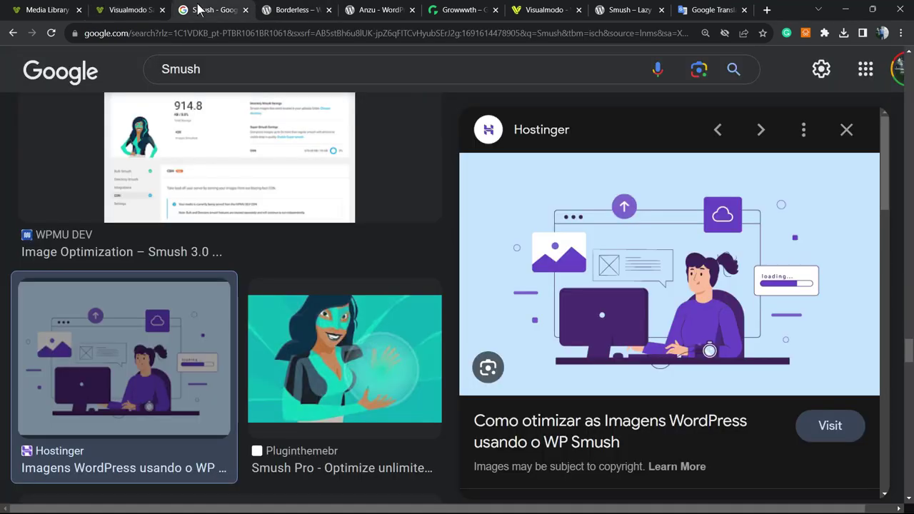
click(296, 10)
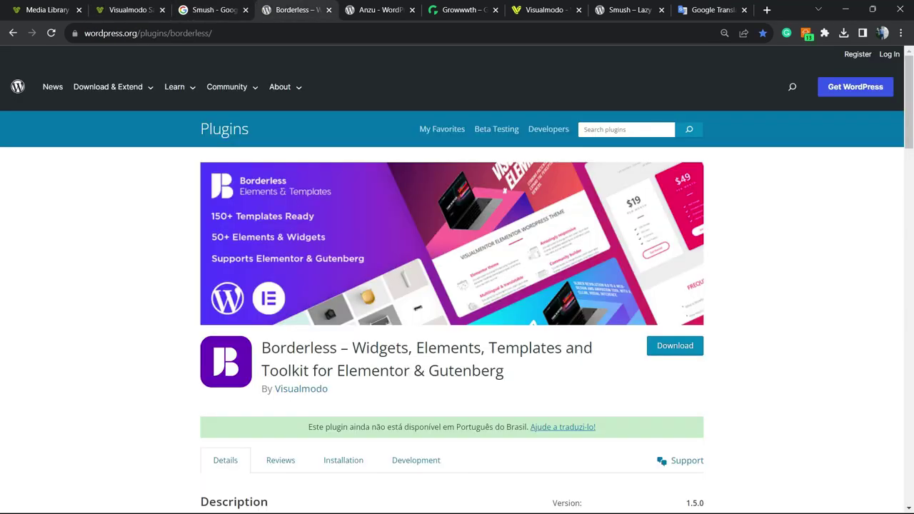
double_click(311, 349)
click(311, 349)
triple_click(311, 349)
double_click(311, 349)
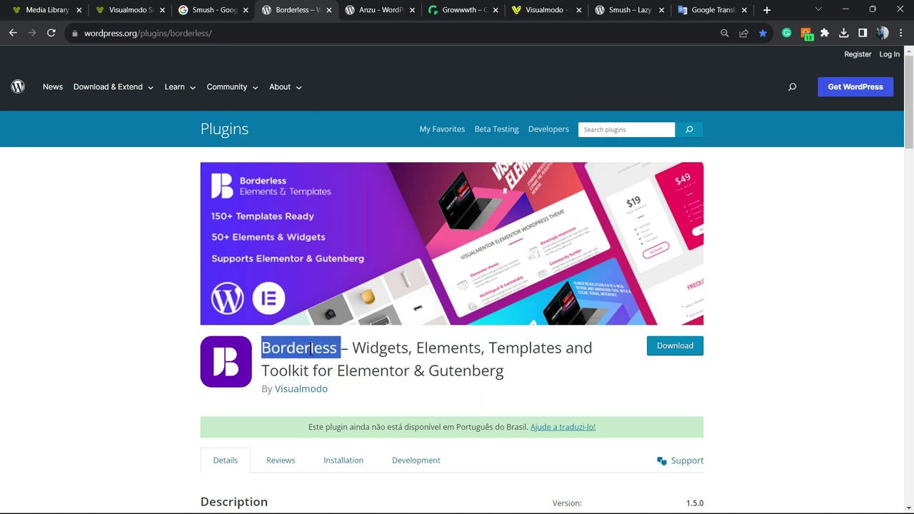
click(393, 347)
double_click(394, 347)
click(434, 347)
double_click(436, 347)
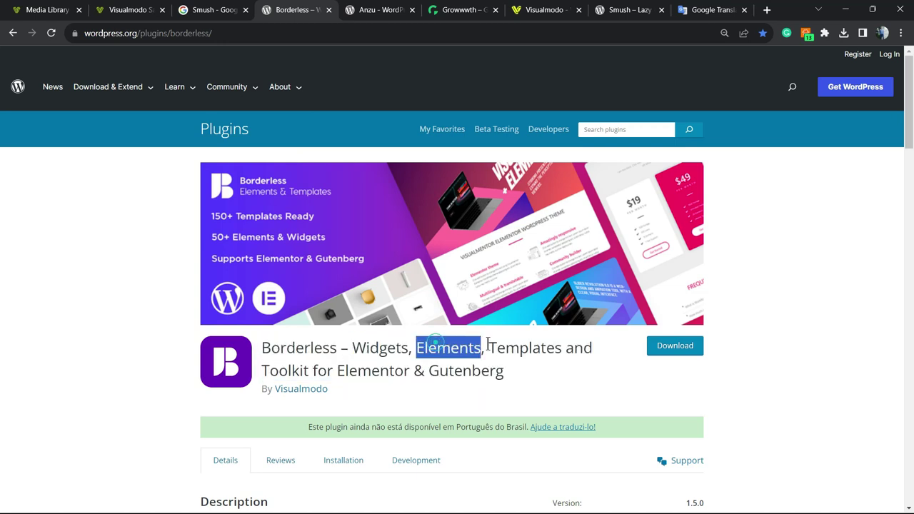
double_click(488, 348)
triple_click(488, 347)
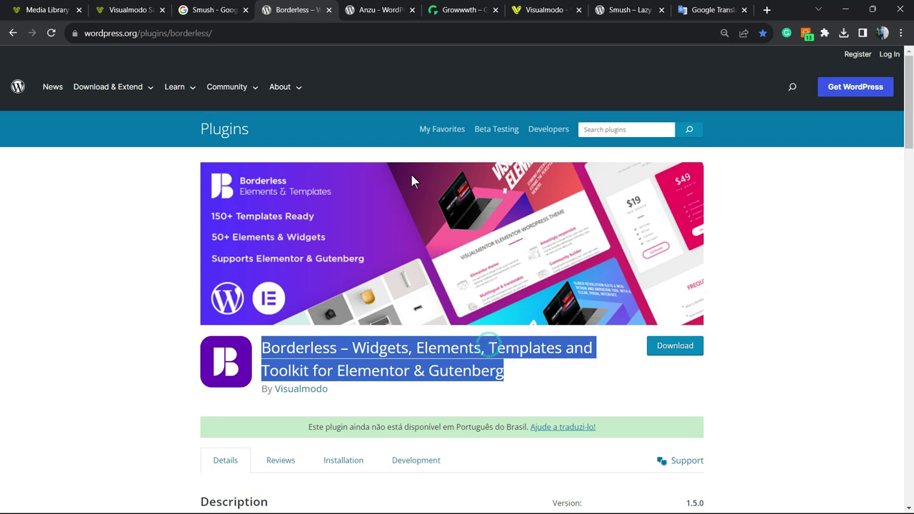
Glance at the Anzu theme and Growwwth pages, then land on the Visualmodo homepage.
click(386, 10)
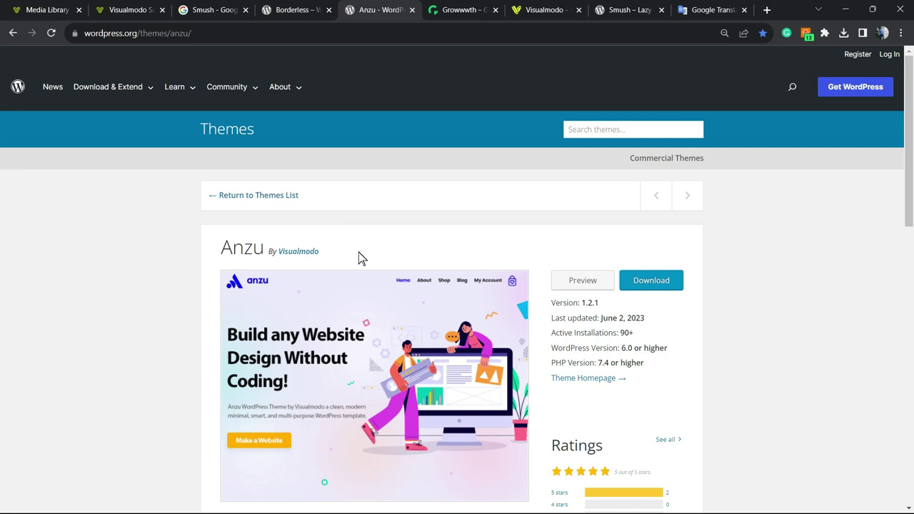
click(461, 10)
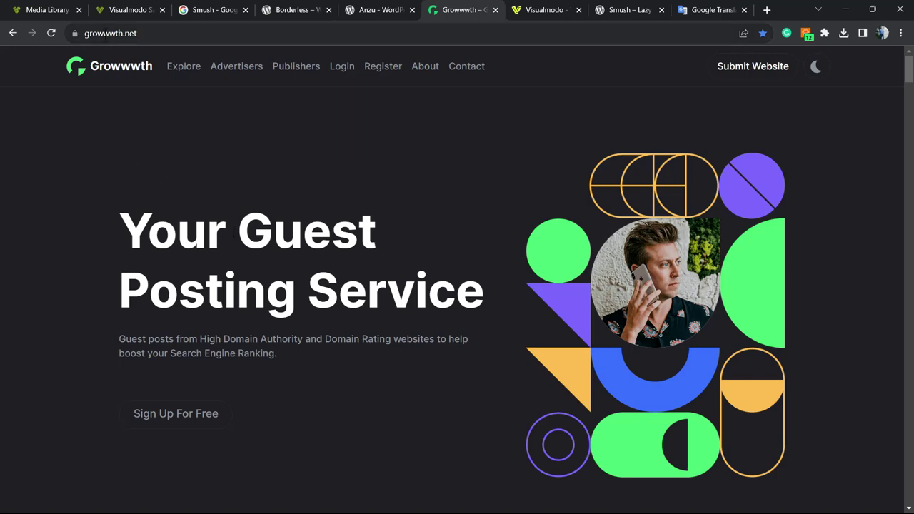
click(109, 33)
scroll(345, 283, down, 10)
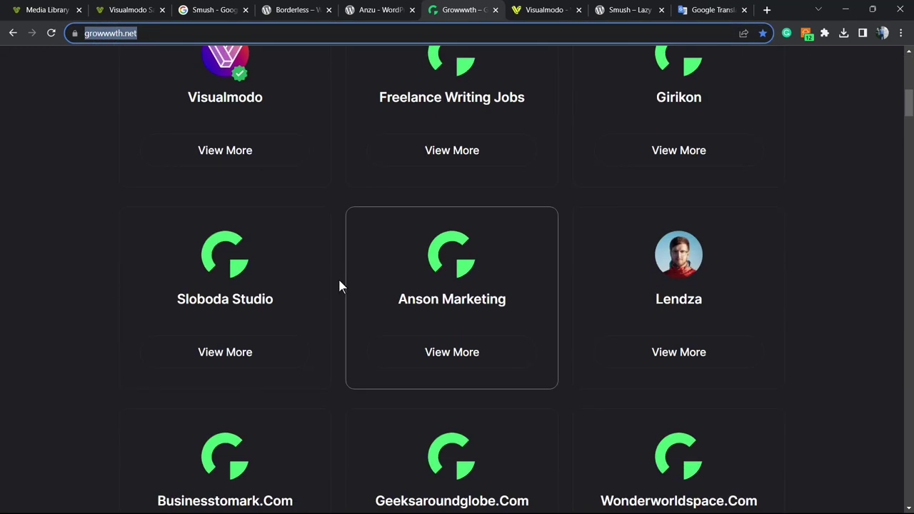
scroll(339, 286, up, 9)
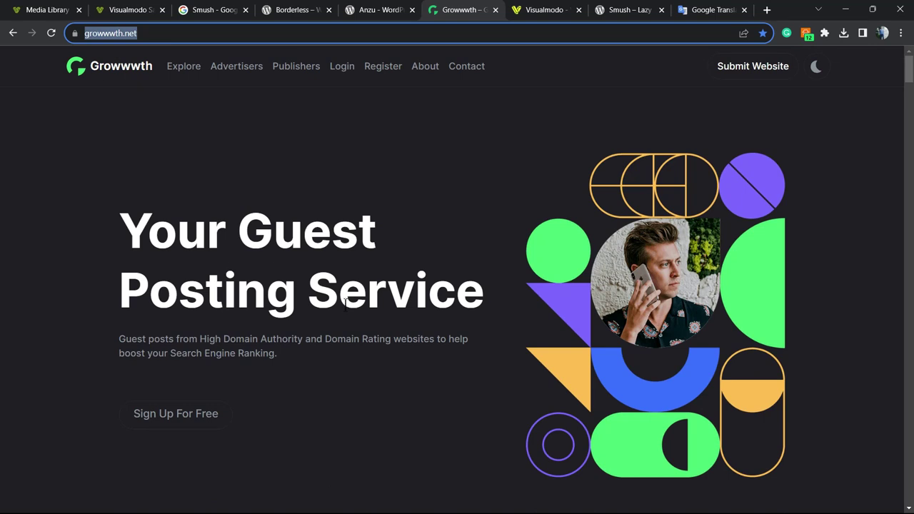
click(544, 10)
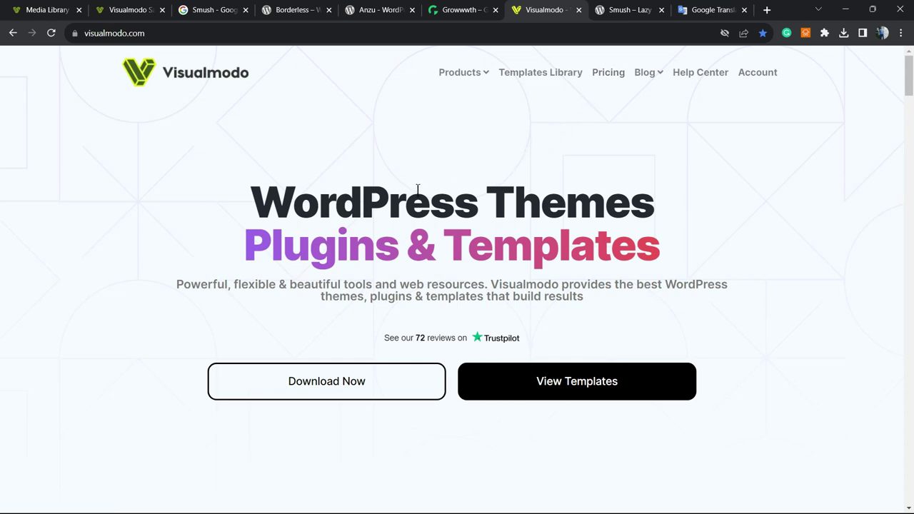
Open the Templates Library from the Visualmodo header and scroll down to the Franchise and Computer Shop cards.
click(543, 75)
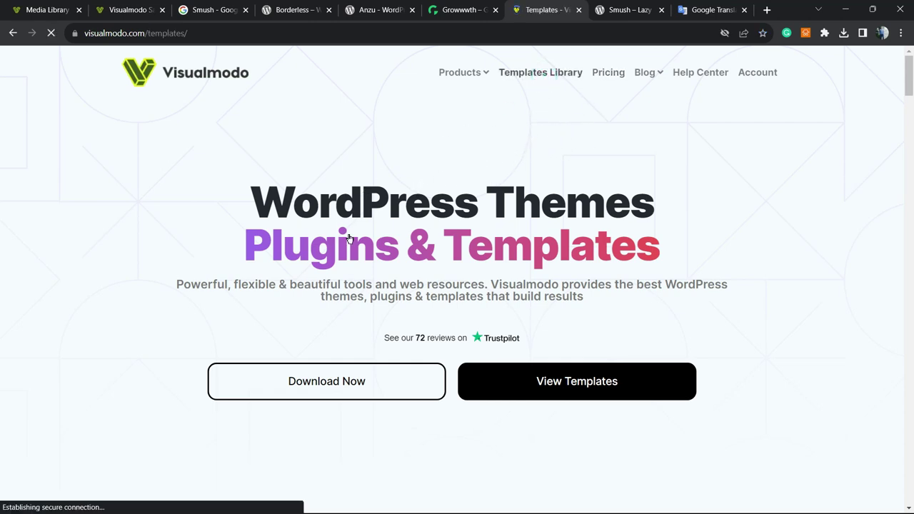
scroll(393, 229, down, 2)
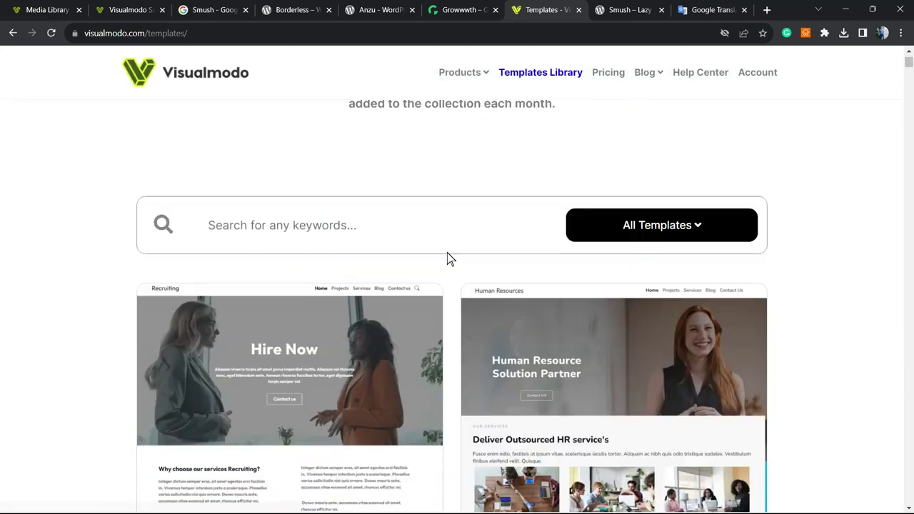
scroll(449, 259, down, 4)
scroll(457, 257, down, 3)
scroll(457, 257, down, 4)
scroll(456, 257, down, 4)
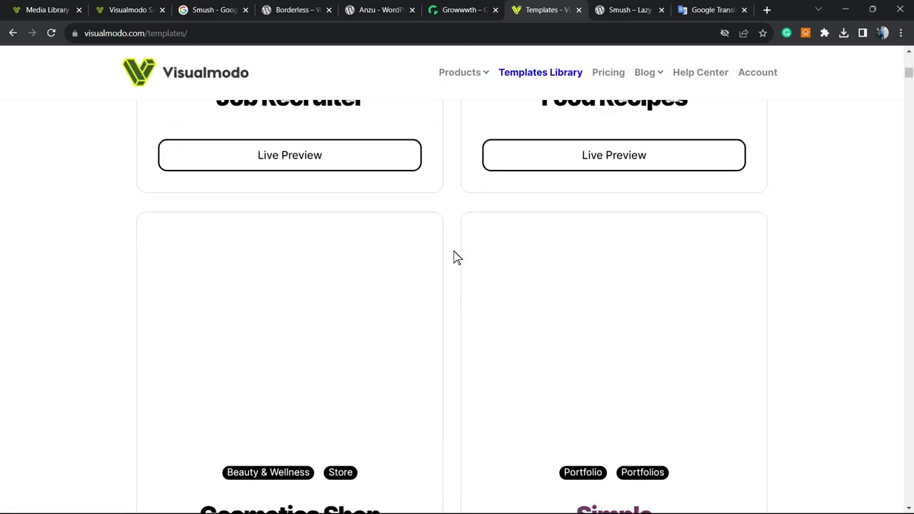
scroll(457, 257, down, 4)
scroll(457, 257, down, 4)
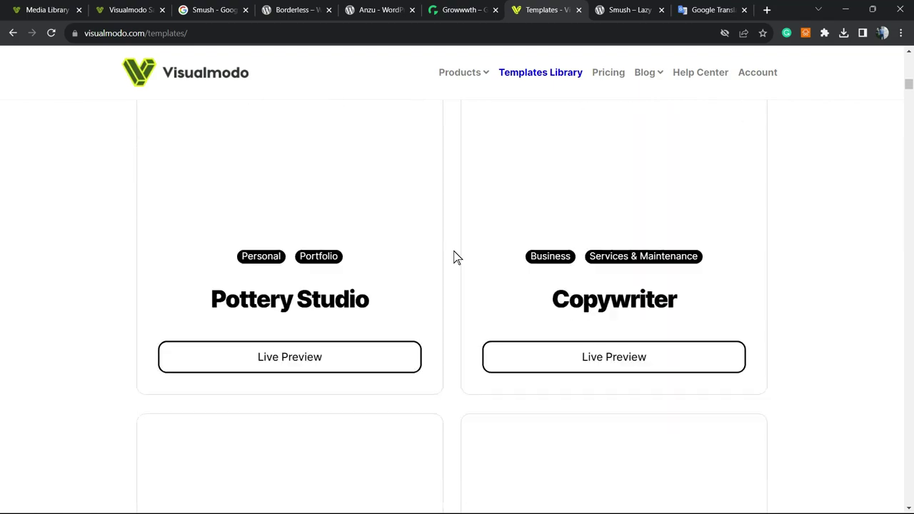
scroll(457, 257, down, 3)
scroll(456, 257, down, 4)
scroll(456, 257, down, 2)
scroll(455, 257, down, 2)
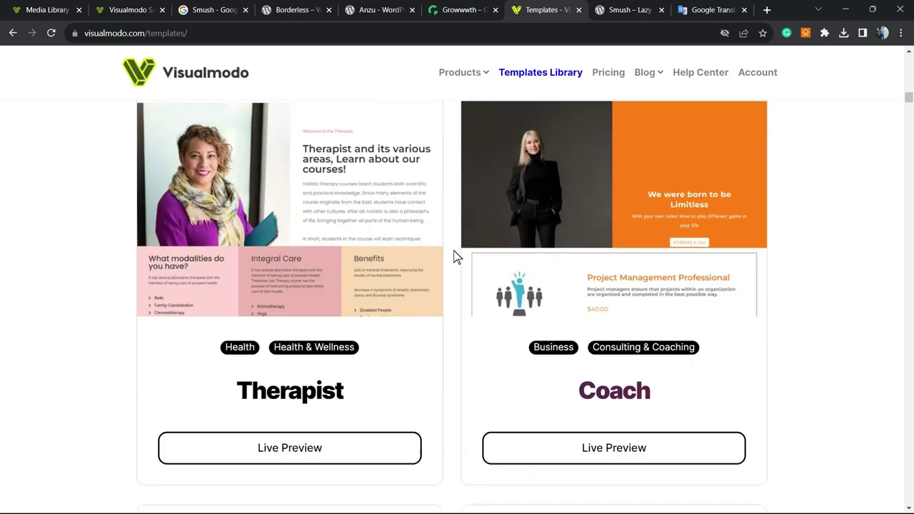
scroll(455, 257, down, 3)
scroll(455, 257, down, 5)
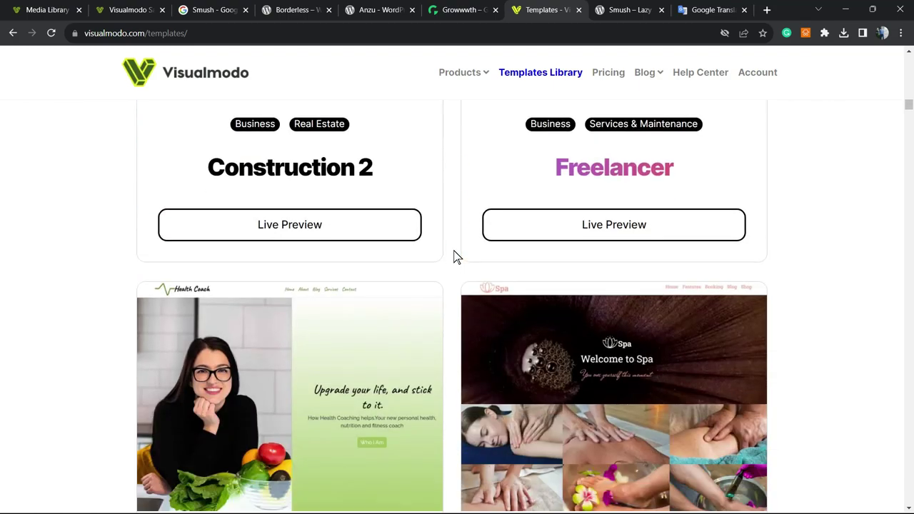
scroll(457, 257, down, 7)
scroll(457, 257, down, 3)
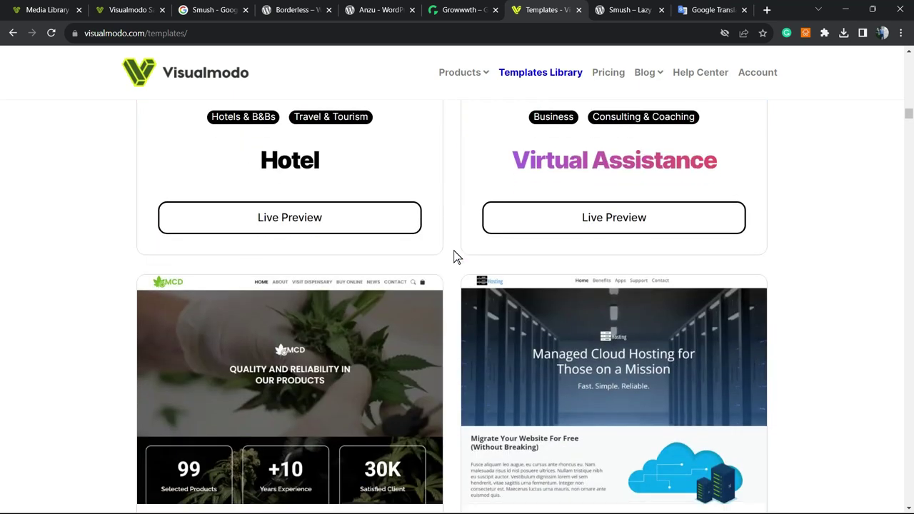
scroll(457, 257, down, 7)
scroll(457, 257, down, 1)
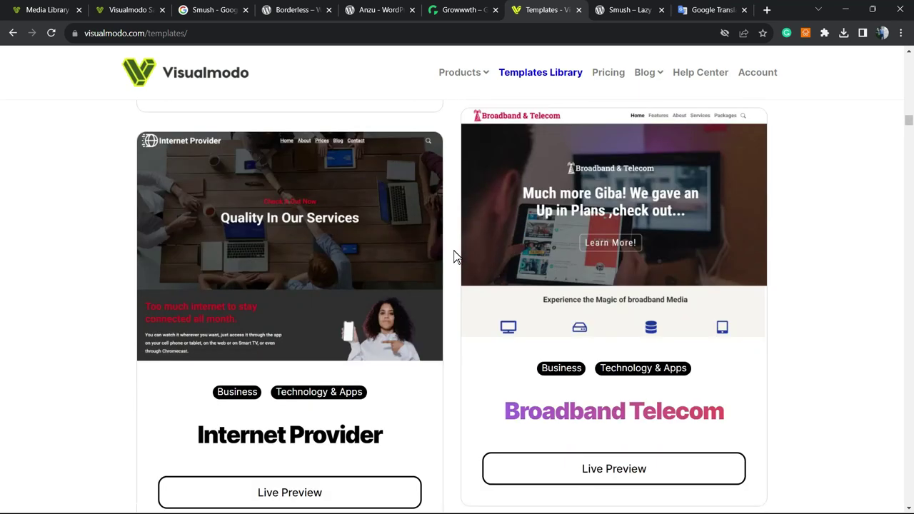
scroll(453, 257, down, 1)
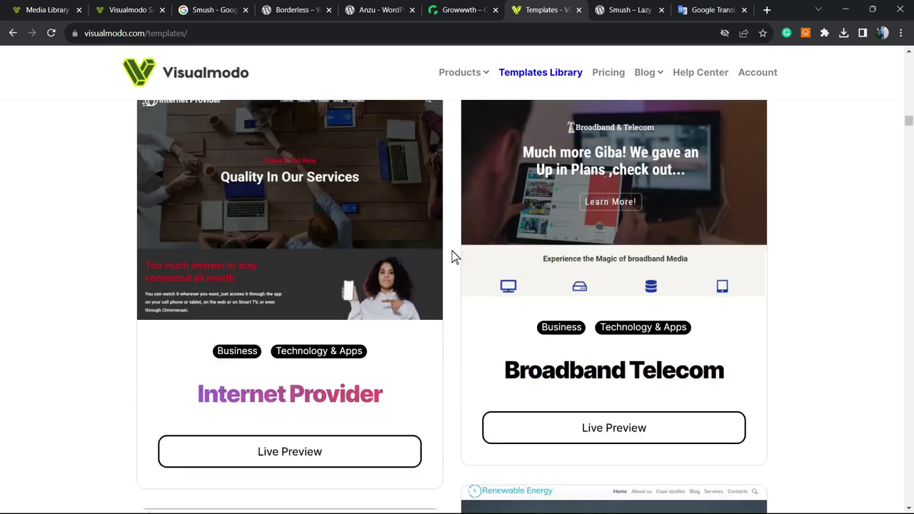
scroll(453, 257, down, 7)
scroll(453, 257, down, 3)
scroll(453, 257, down, 7)
scroll(452, 257, down, 5)
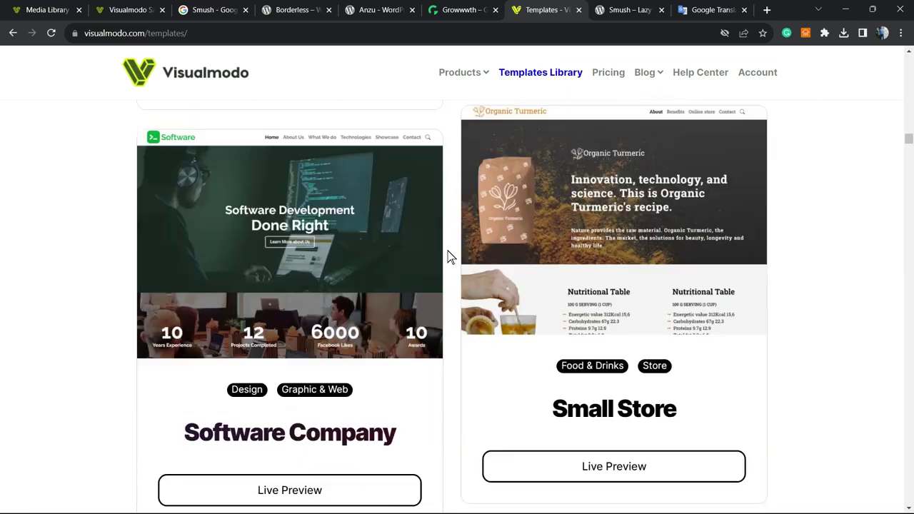
scroll(450, 257, down, 6)
scroll(449, 257, down, 4)
scroll(449, 257, down, 3)
scroll(450, 255, down, 4)
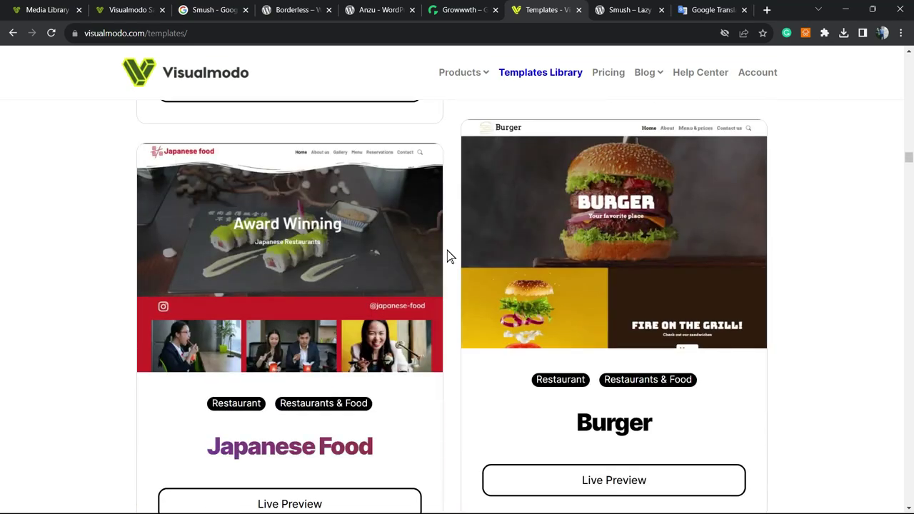
scroll(450, 255, down, 2)
scroll(449, 256, down, 3)
scroll(450, 256, down, 3)
scroll(449, 255, down, 1)
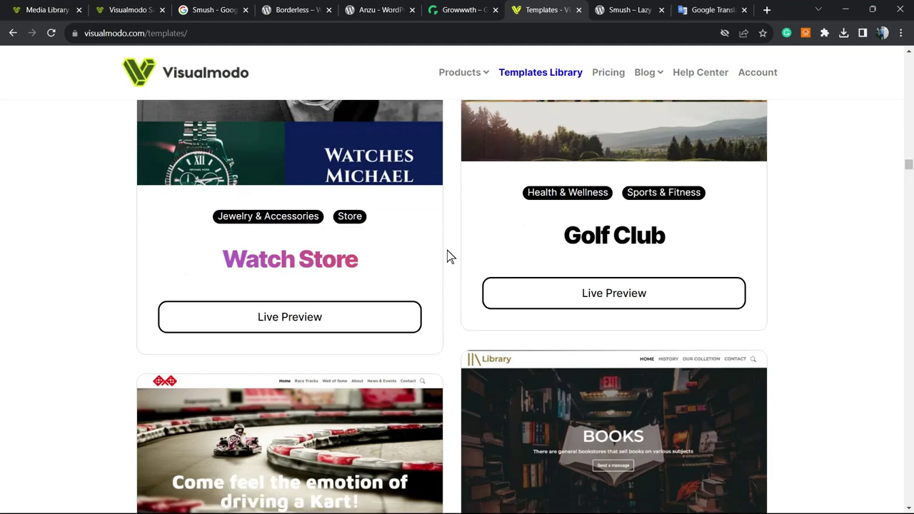
scroll(450, 255, down, 2)
scroll(450, 256, down, 3)
scroll(450, 256, down, 6)
scroll(447, 256, down, 4)
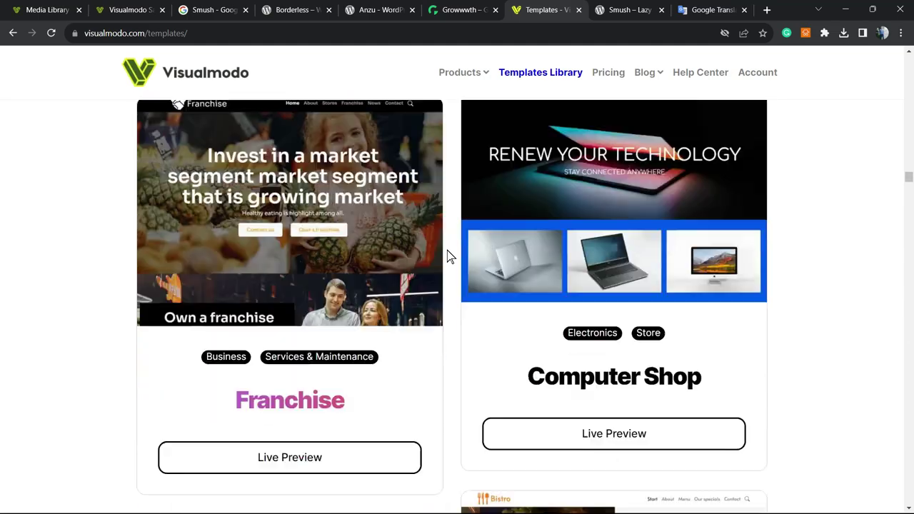